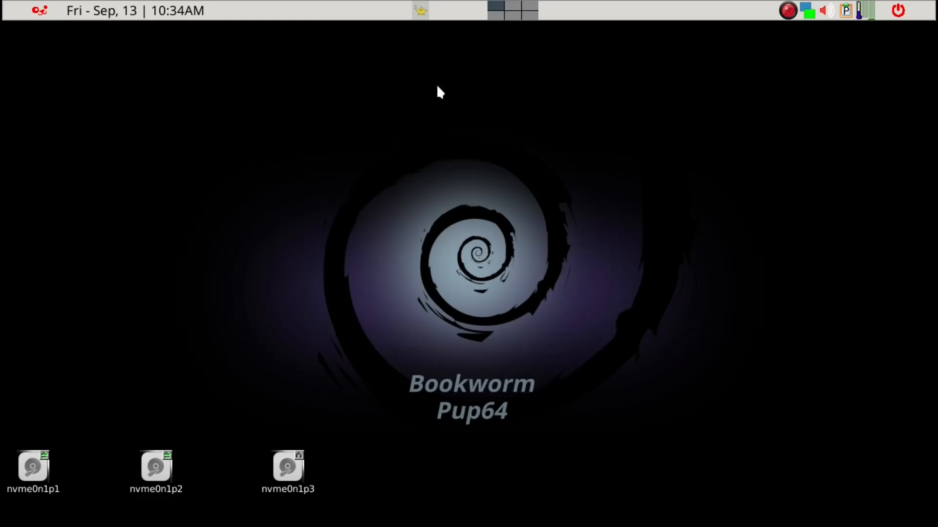
- Restore the minimized Geany window so the .jwmrc-tray file is visible again
key("alt+Tab")
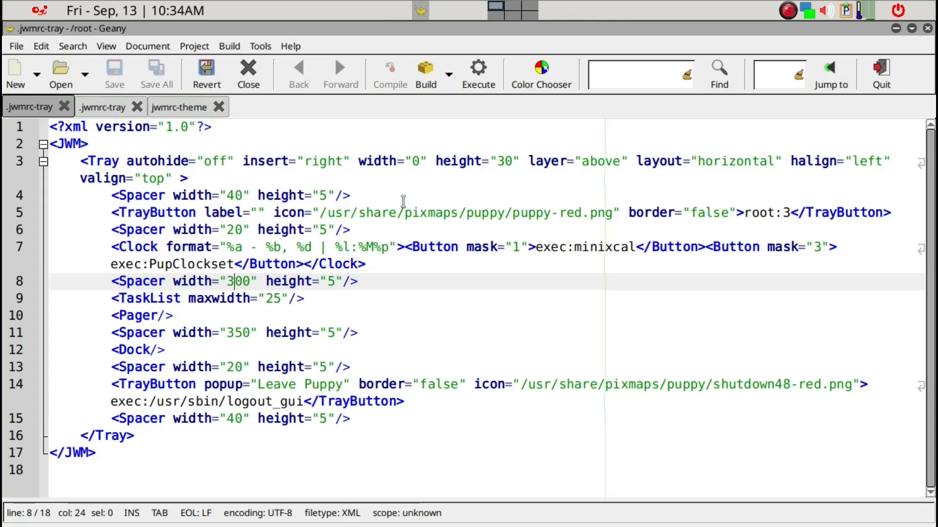
- Launch the ROX-Filer file manager from the application launcher
key("ctrl+space")
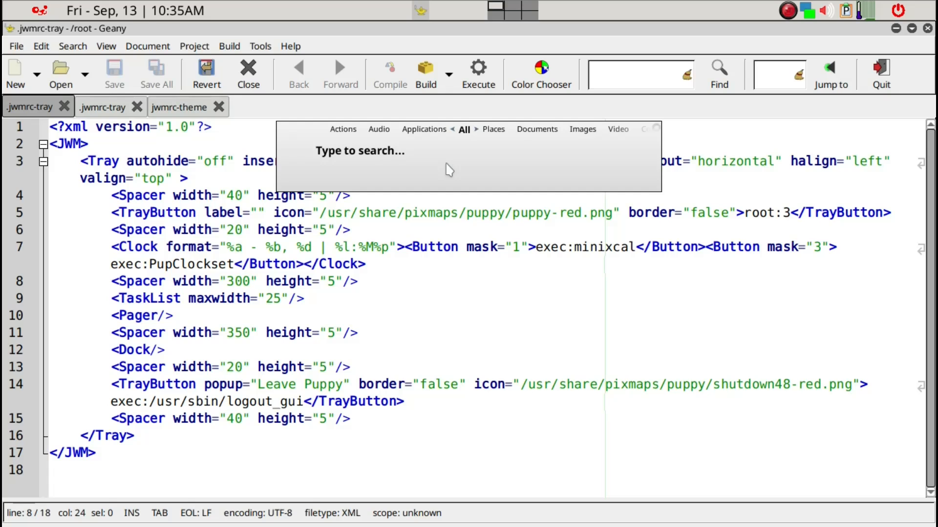
type("rox")
key("Return")
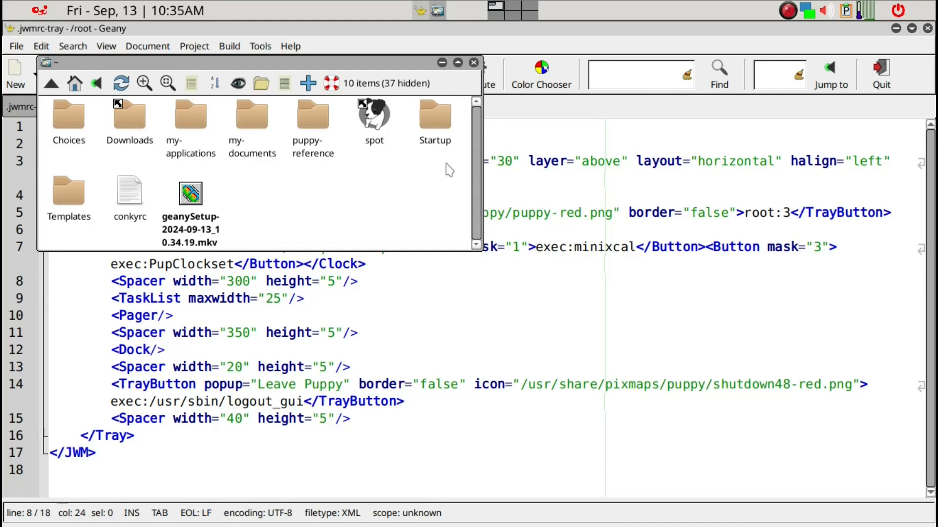
- Show hidden files in the home folder and drop .jwmrc-tray into the Geany editor
scroll(446, 164, "down", 1)
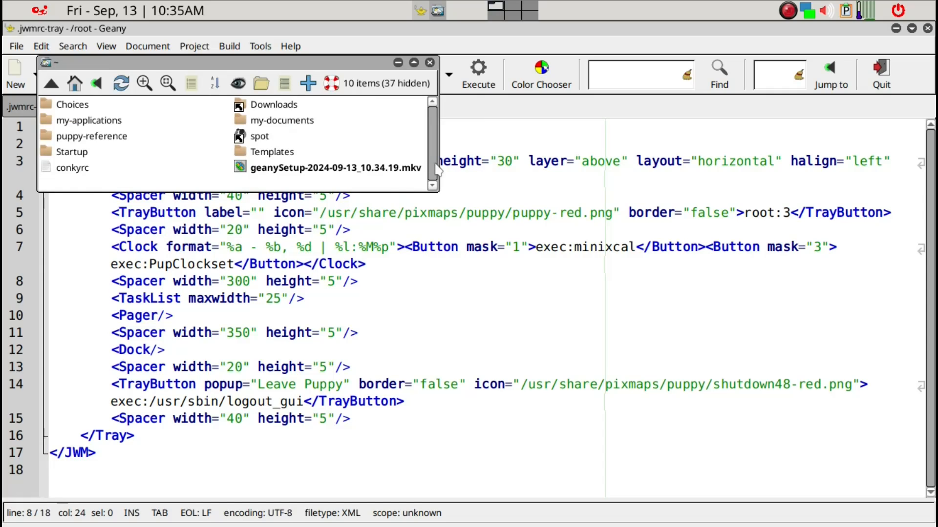
key("ctrl+h")
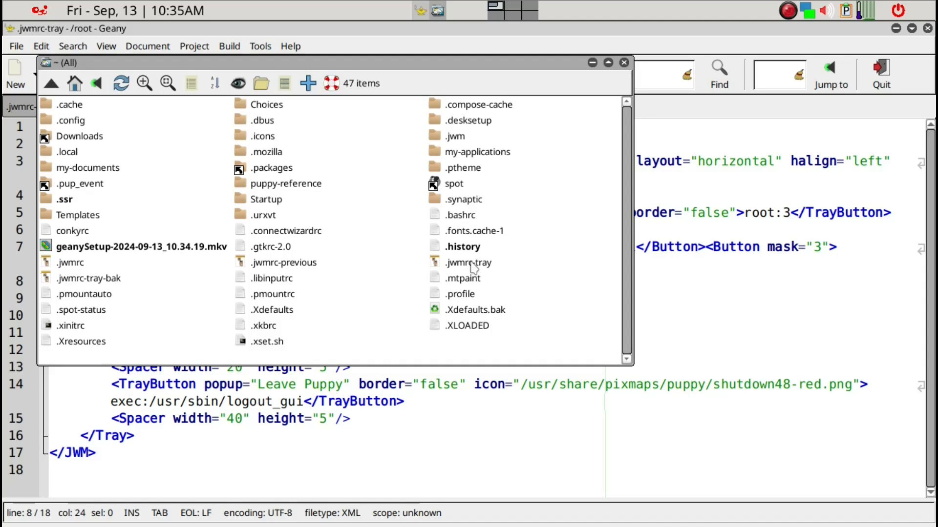
left_click_drag(471, 266, 622, 420)
left_click(719, 297)
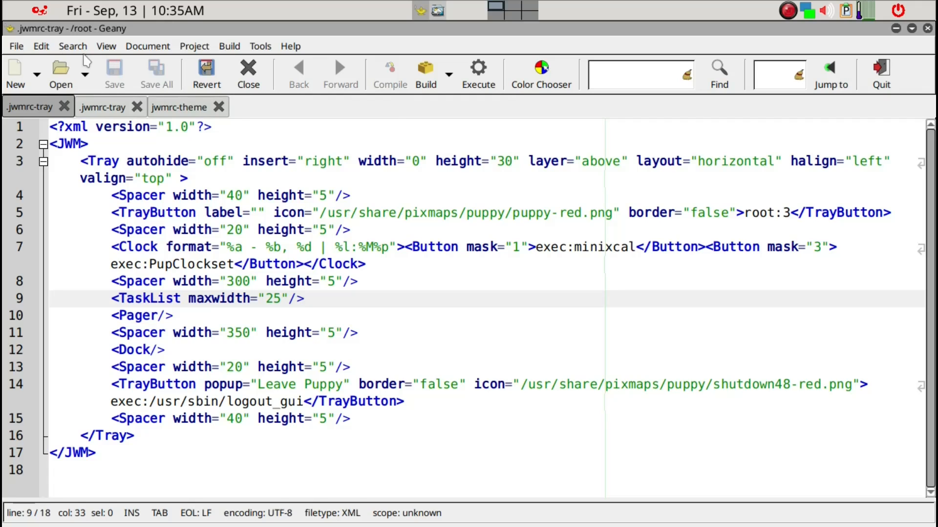
- Open Geany's Preferences dialog from the Edit menu
left_click(48, 51)
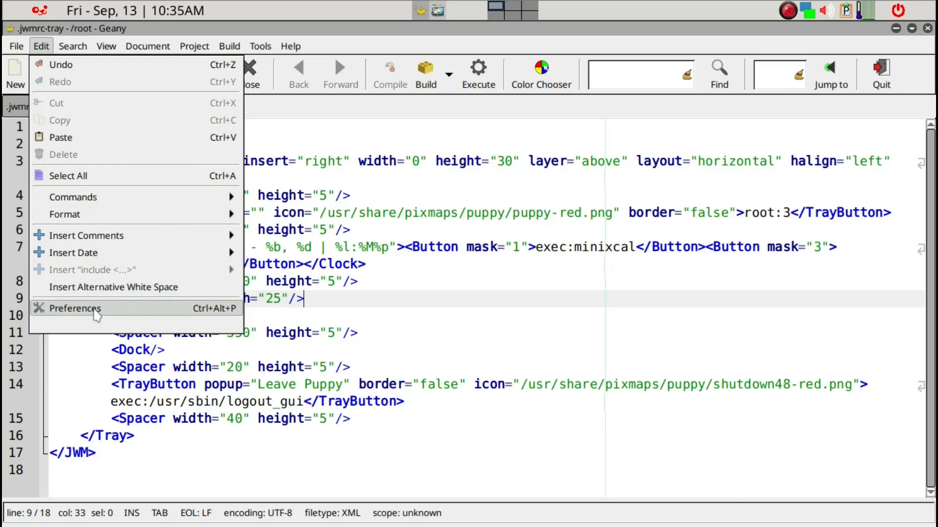
left_click(96, 312)
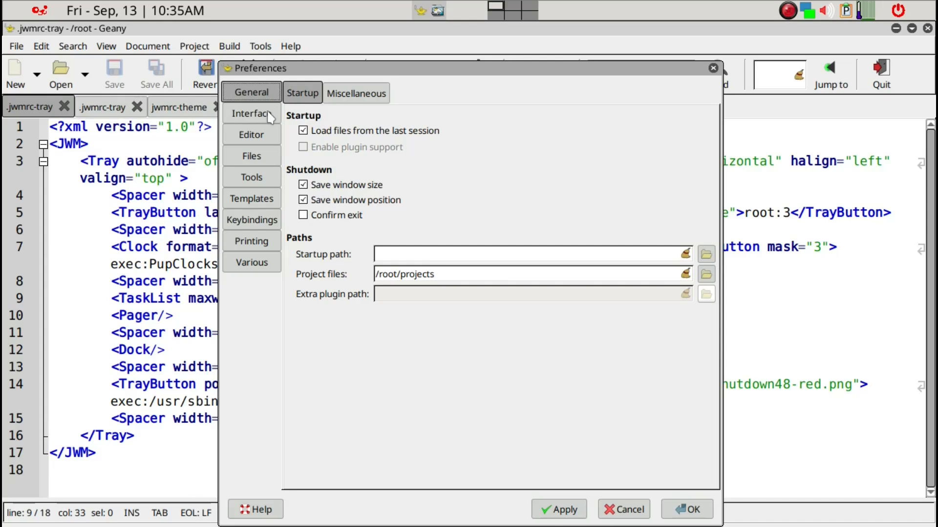
- In Interface settings, enable the sidebar on the left with the symbol list hidden
left_click(366, 93)
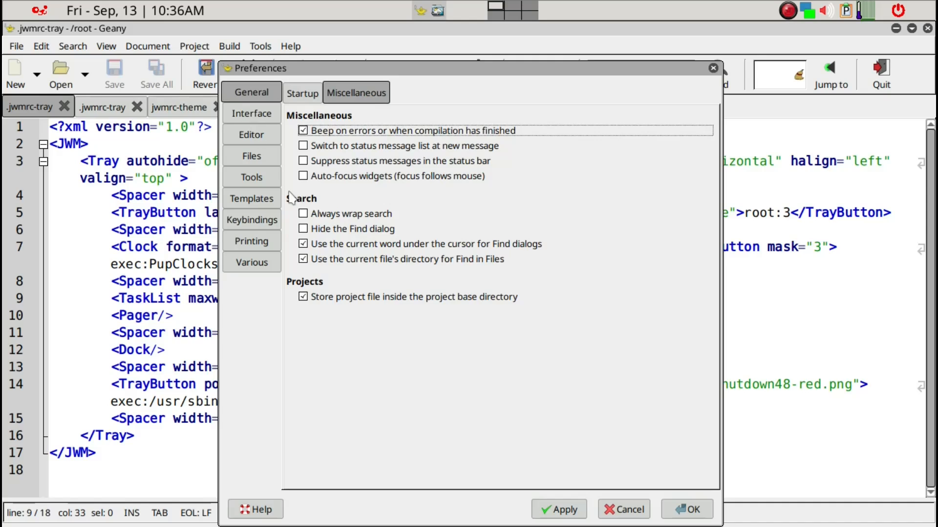
left_click(266, 118)
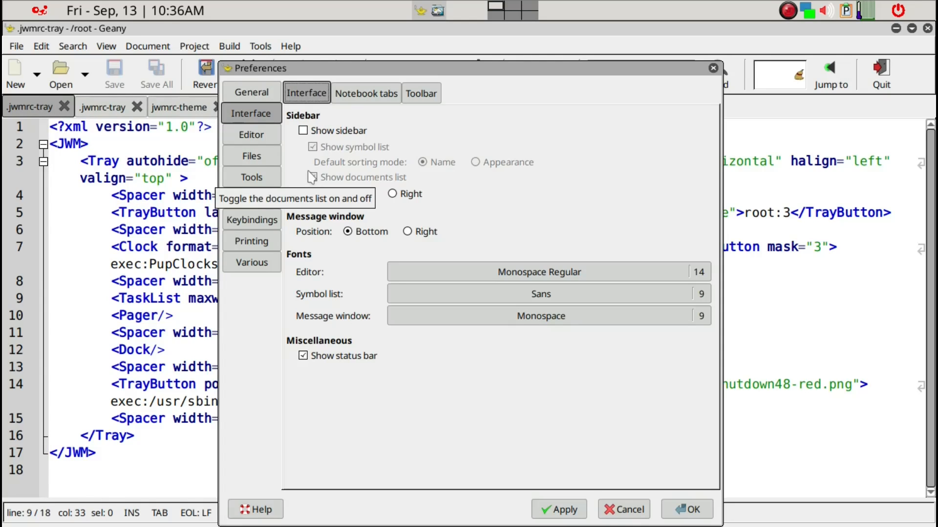
left_click(305, 131)
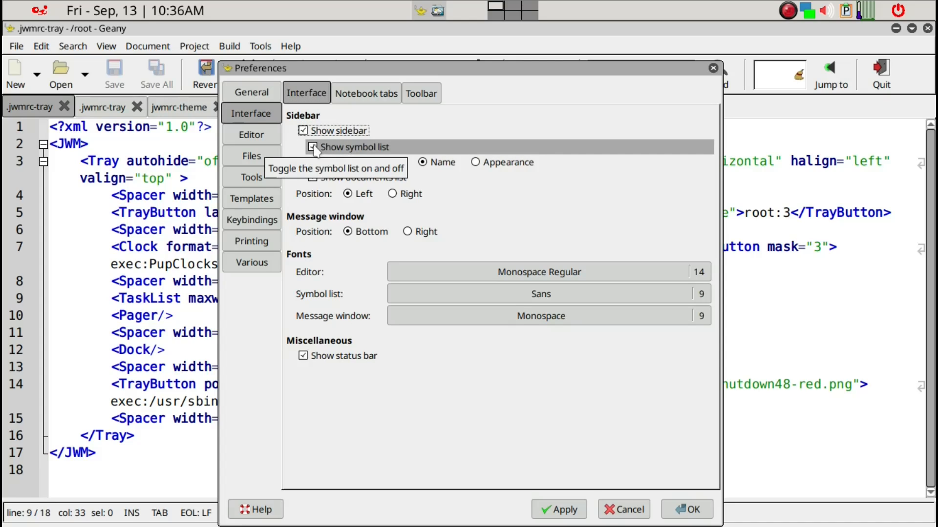
left_click(314, 148)
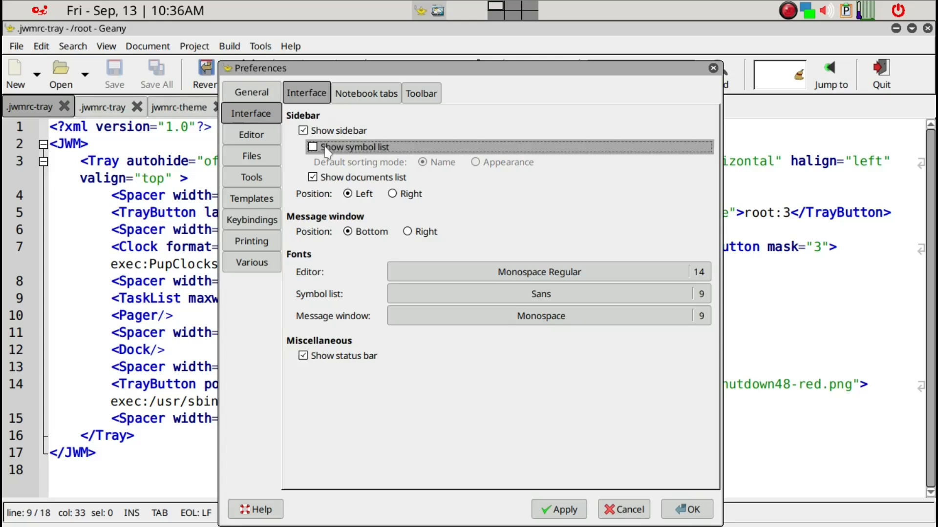
left_click(348, 194)
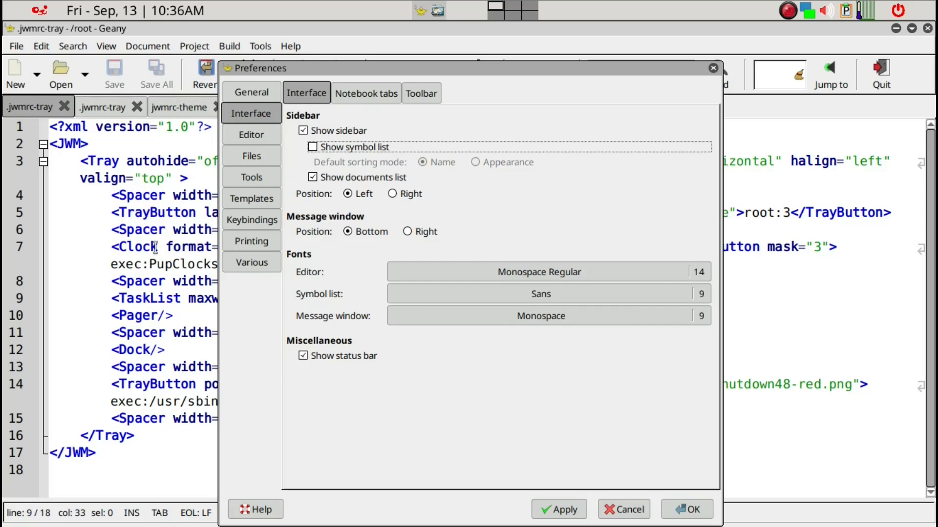
- Change the symbol list font to Sans at size 14
left_click(568, 294)
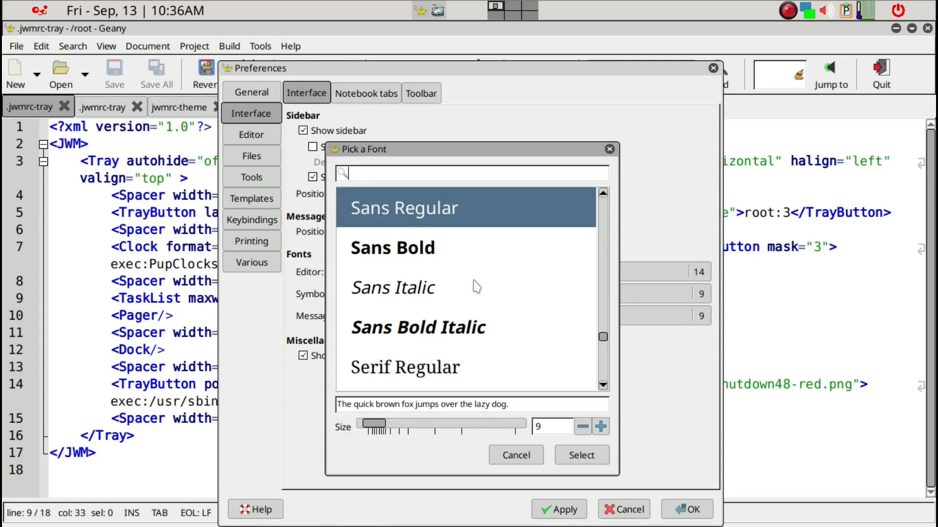
left_click(601, 426)
left_click(600, 426)
left_click(600, 426)
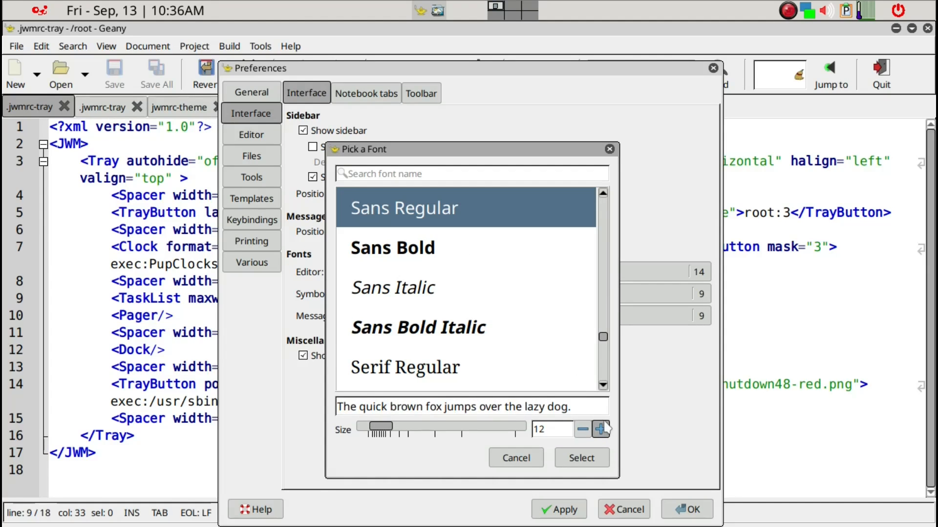
left_click(601, 429)
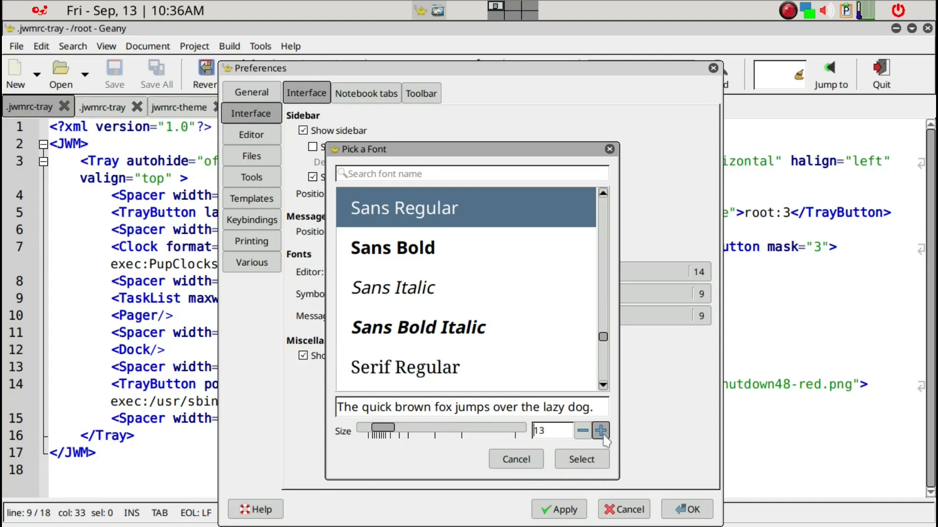
left_click(600, 430)
left_click(596, 462)
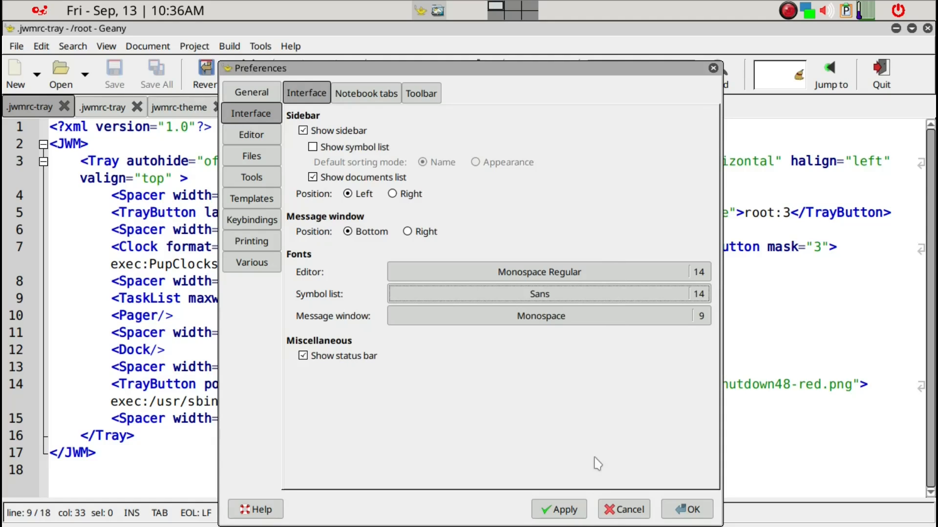
left_click(422, 317)
left_click(426, 97)
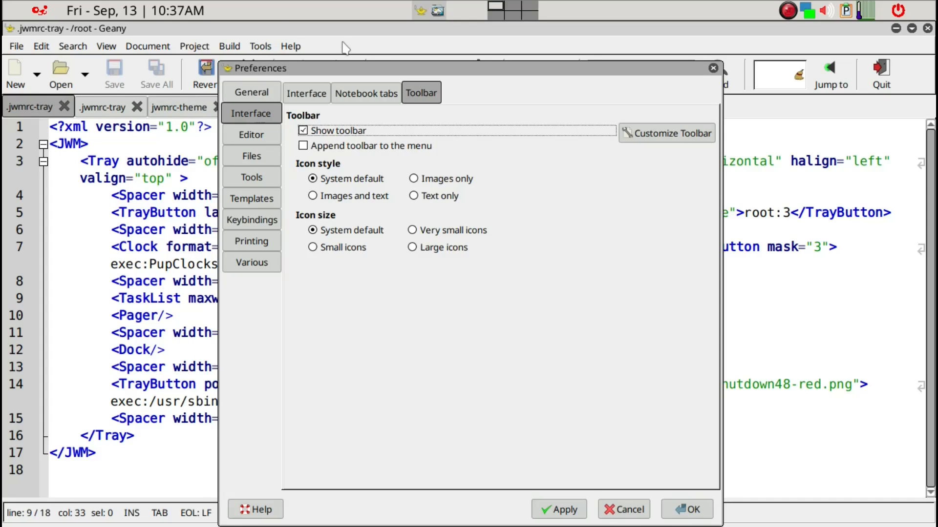
- Enable 'Append toolbar to the menu' and bring up the Customize Toolbar dialog
left_click(364, 147)
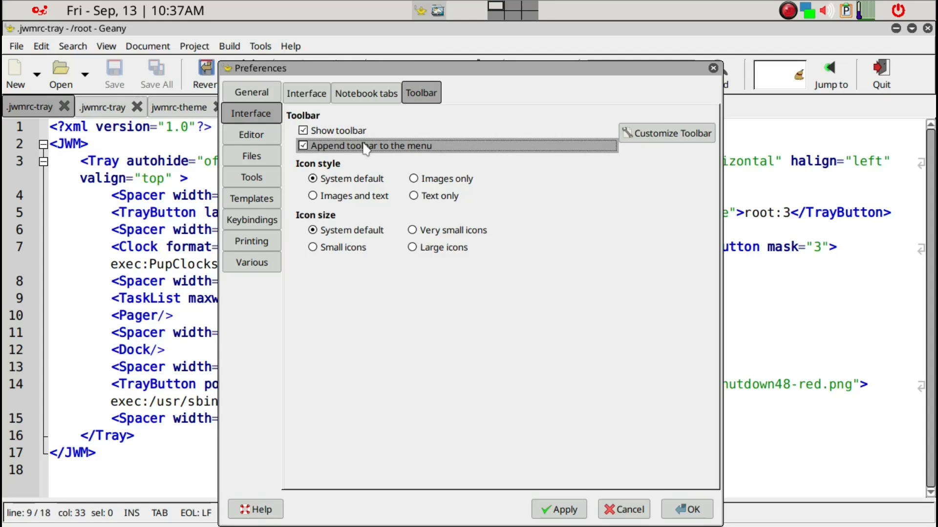
left_click(696, 139)
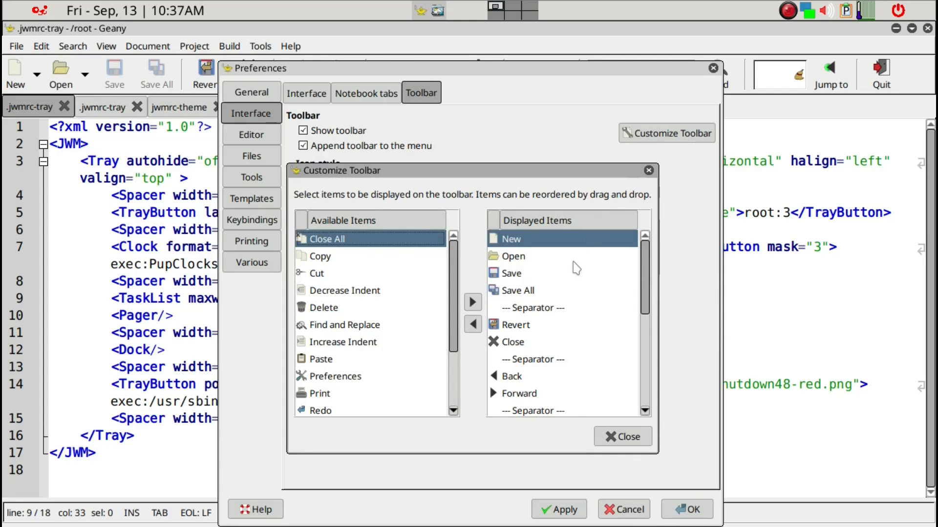
- Remove New, Open, Save, Revert, Close, Back, Forward, Compile, Build and separators from the toolbar
left_click(473, 325)
left_click(473, 325)
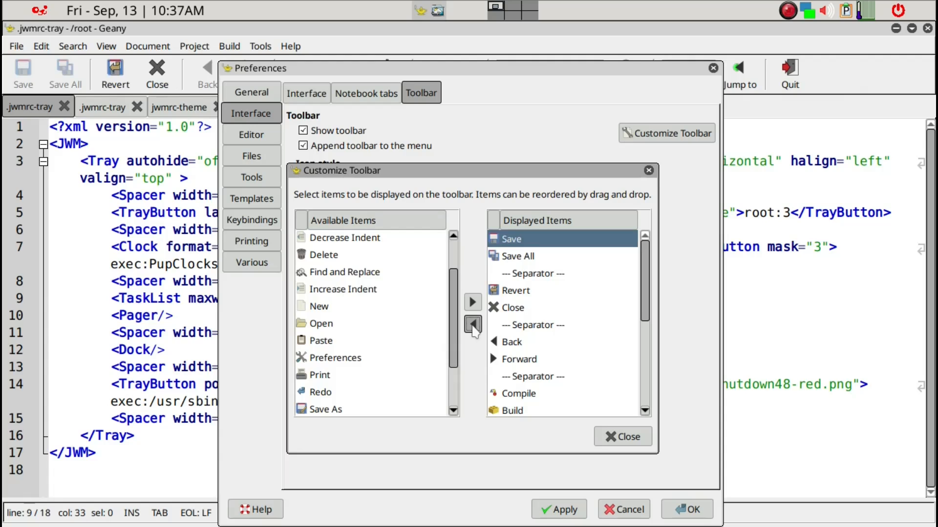
left_click(473, 325)
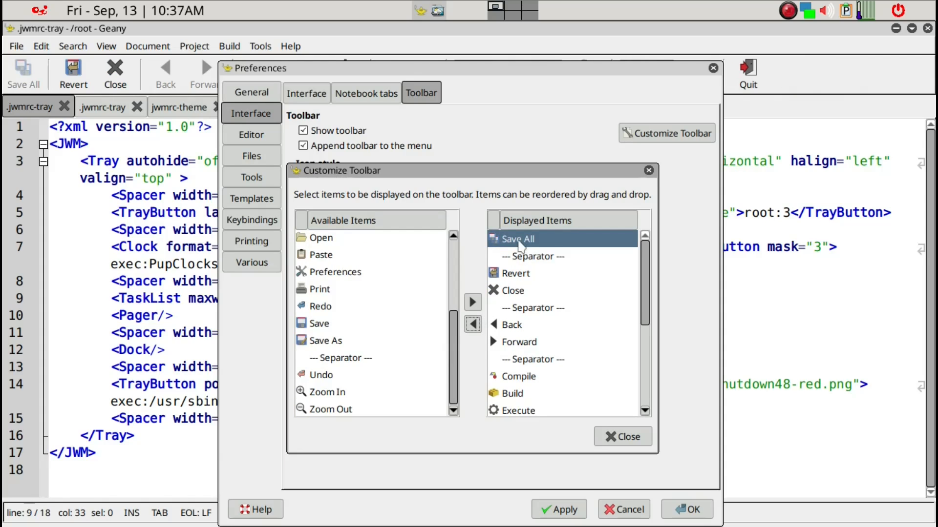
left_click(528, 275)
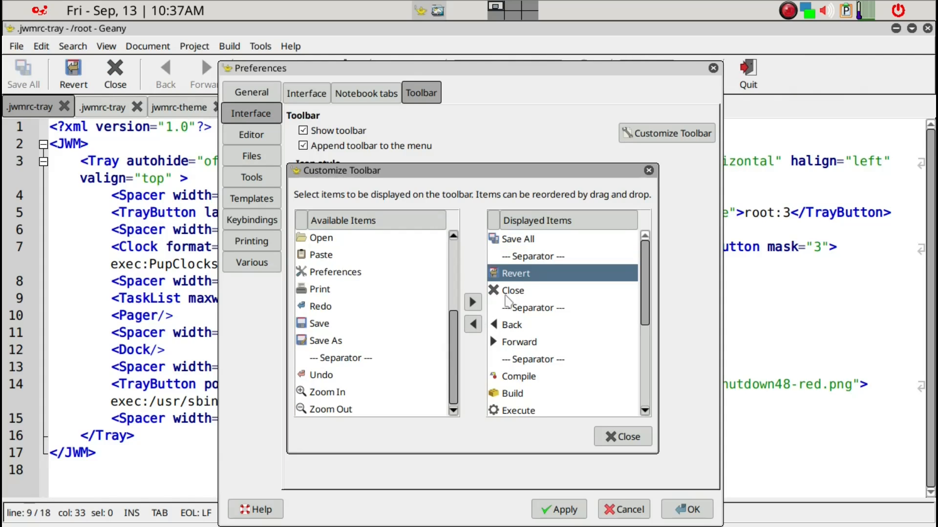
left_click(473, 325)
left_click(473, 324)
left_click(473, 325)
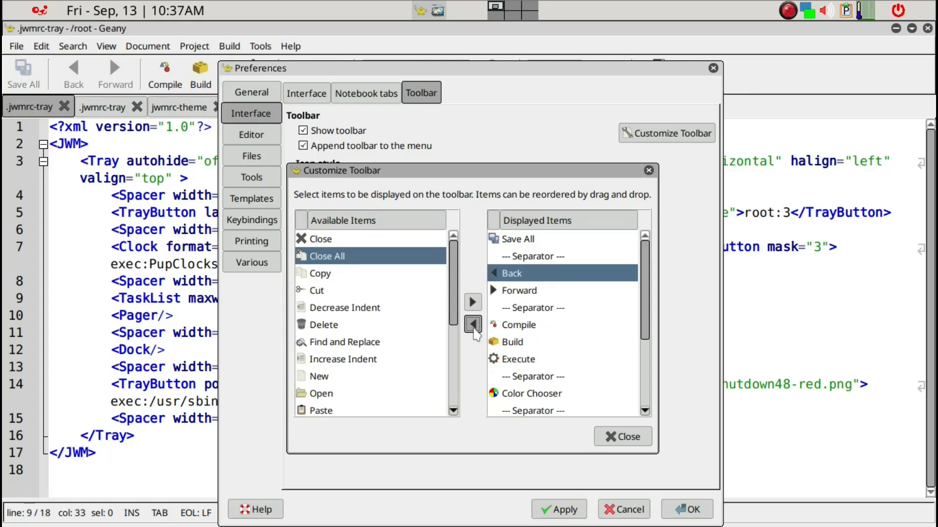
left_click(472, 325)
left_click(473, 325)
left_click(473, 325)
left_click(473, 324)
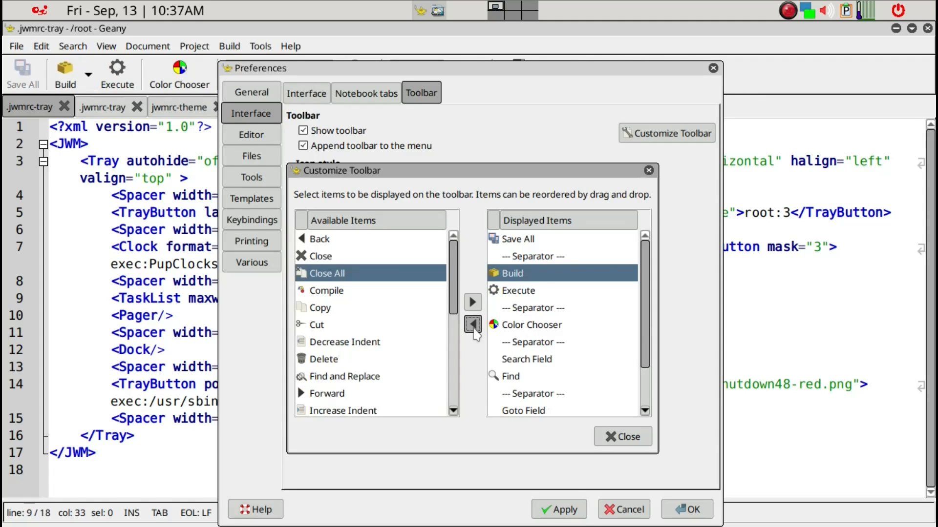
left_click(473, 325)
left_click(473, 324)
left_click(472, 325)
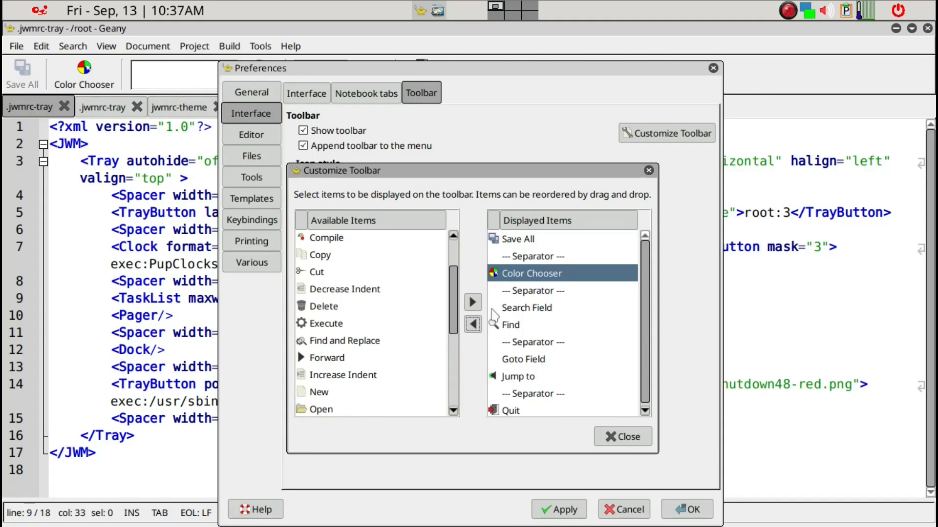
- Remove Search Field, Find and everything after Color Chooser, then close the customisation window
left_click(535, 290)
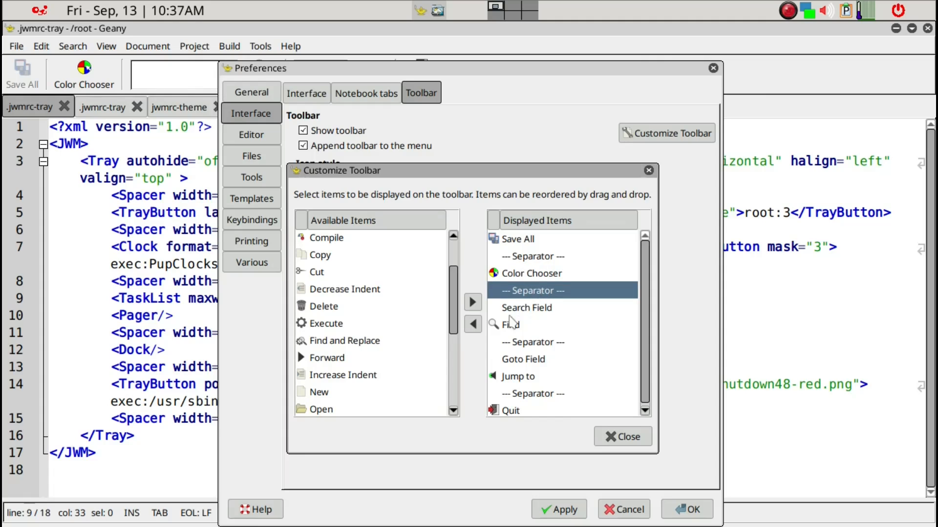
left_click(473, 325)
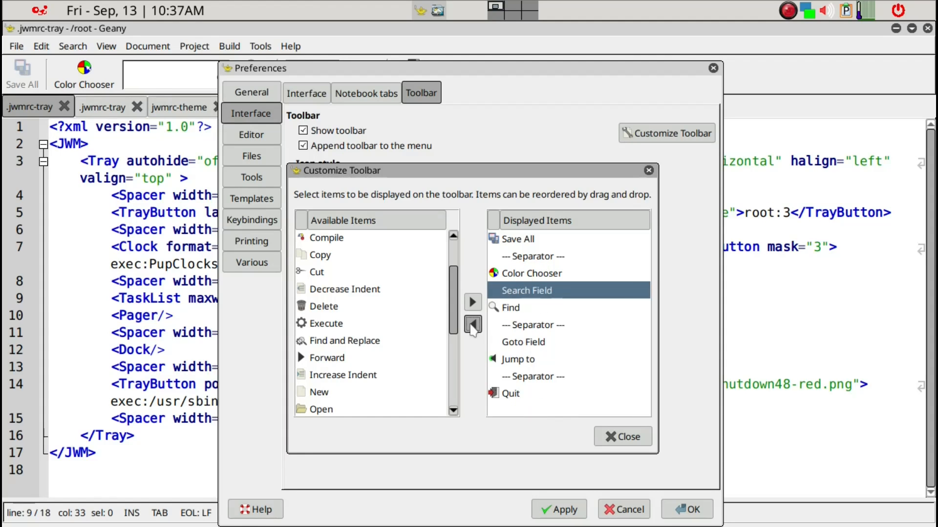
left_click(473, 325)
left_click(472, 325)
left_click(473, 325)
left_click(472, 325)
left_click(473, 325)
left_click(473, 325)
left_click(472, 324)
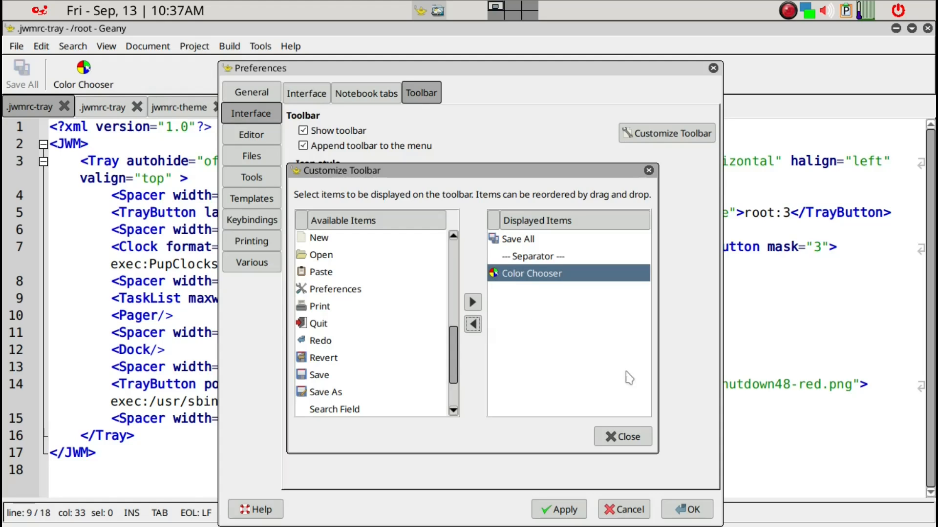
left_click(633, 435)
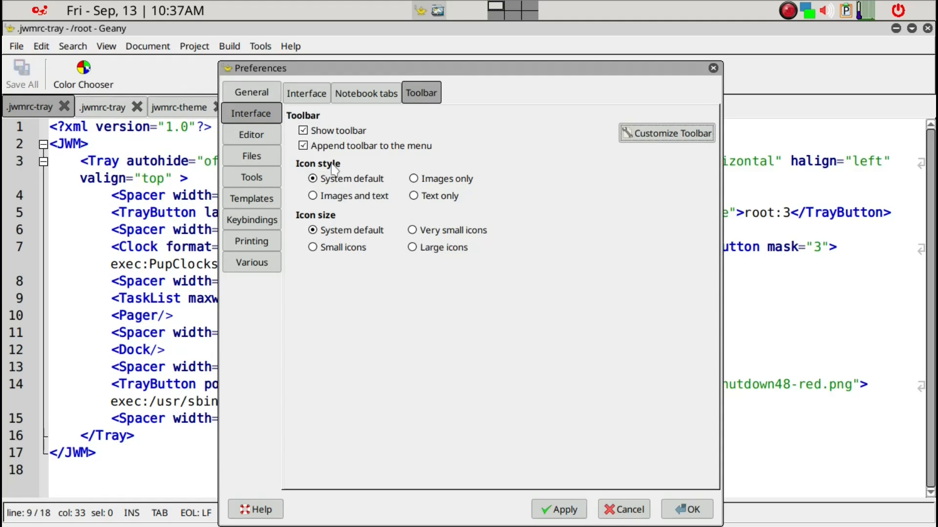
- Set the toolbar icon style to 'Images only' and icon size to 'Small icons'
left_click(432, 181)
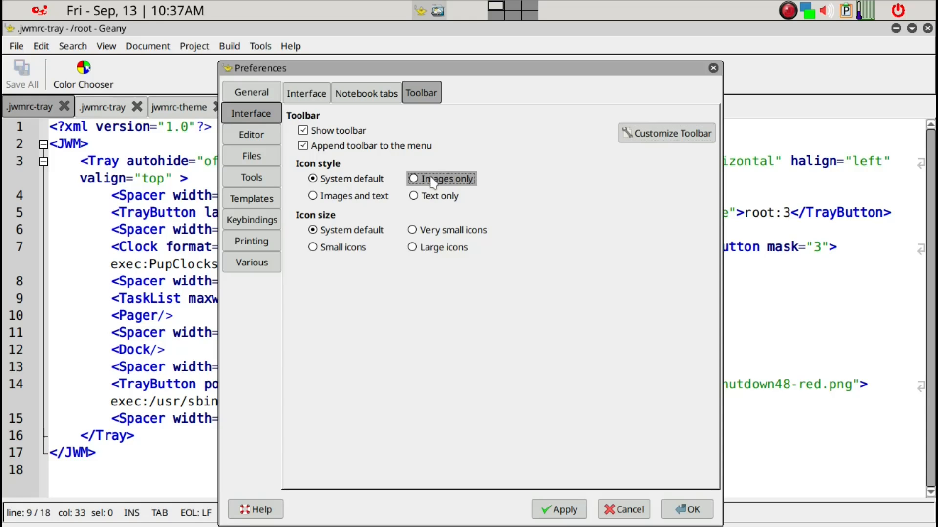
left_click(357, 249)
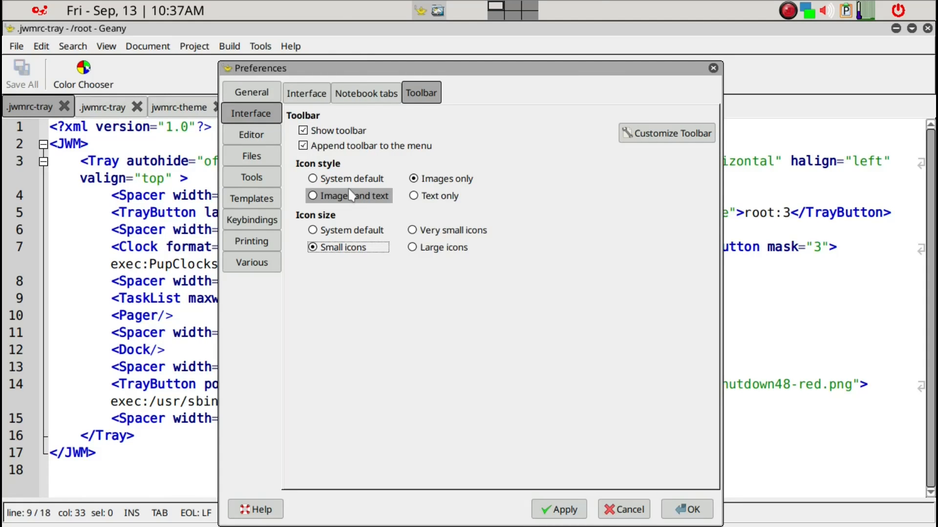
left_click(262, 137)
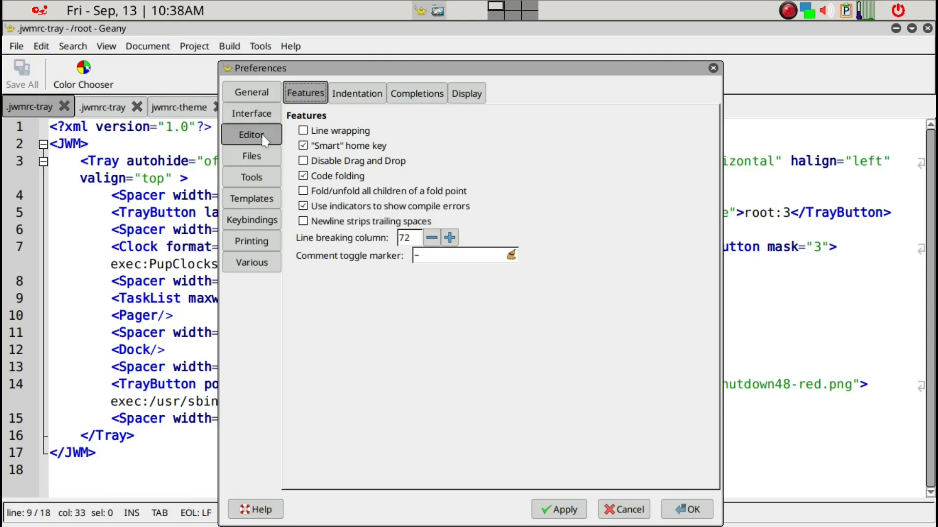
- Enable line wrapping in Editor Features, then check the Indentation, Completions and Display tabs
left_click(304, 131)
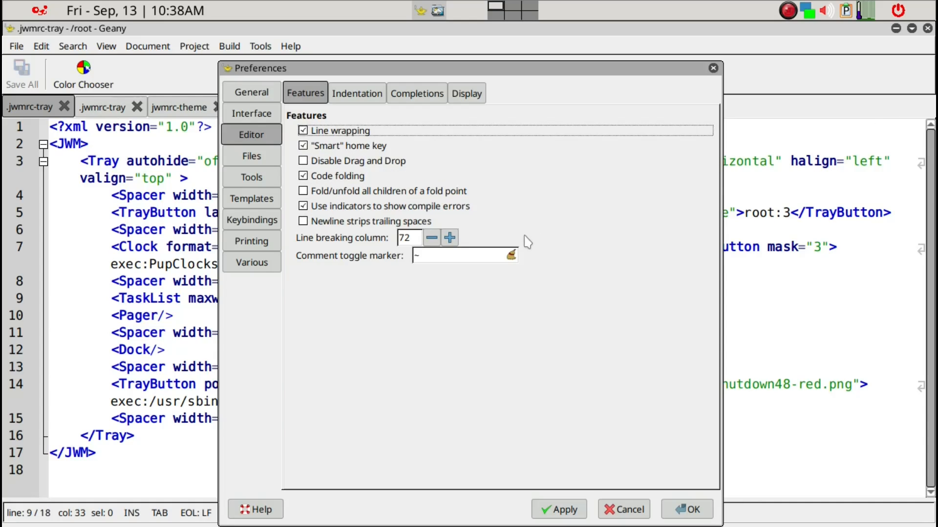
left_click(350, 97)
left_click(442, 98)
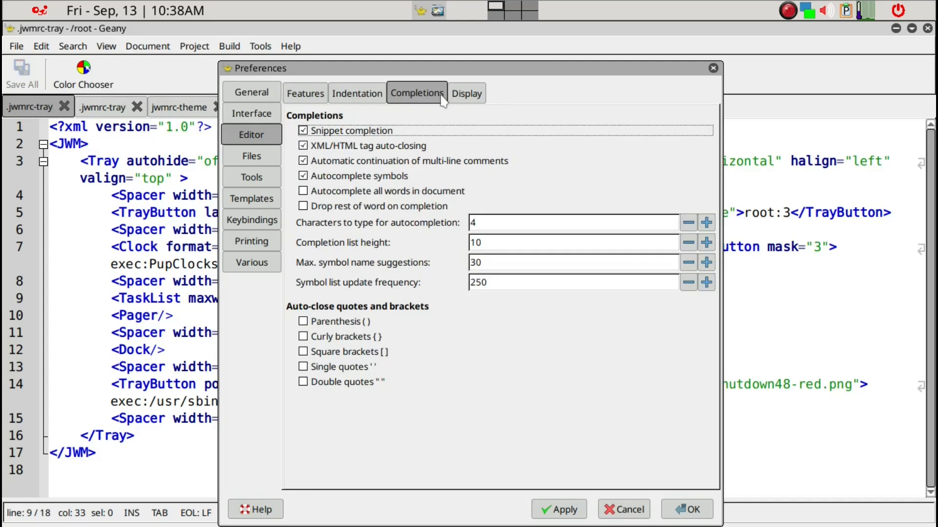
left_click(466, 94)
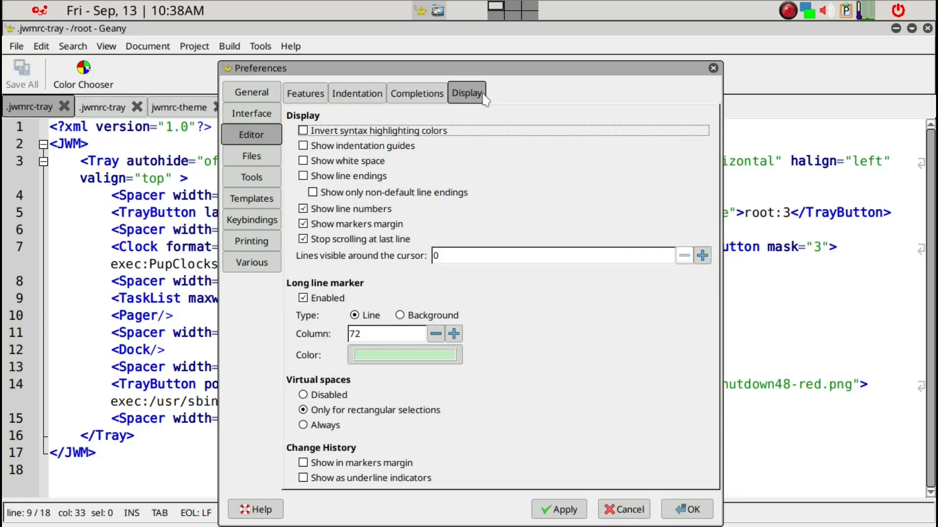
- Enable 'Invert syntax highlighting colors', apply, and move Preferences aside to reveal the dark editor
left_click(303, 131)
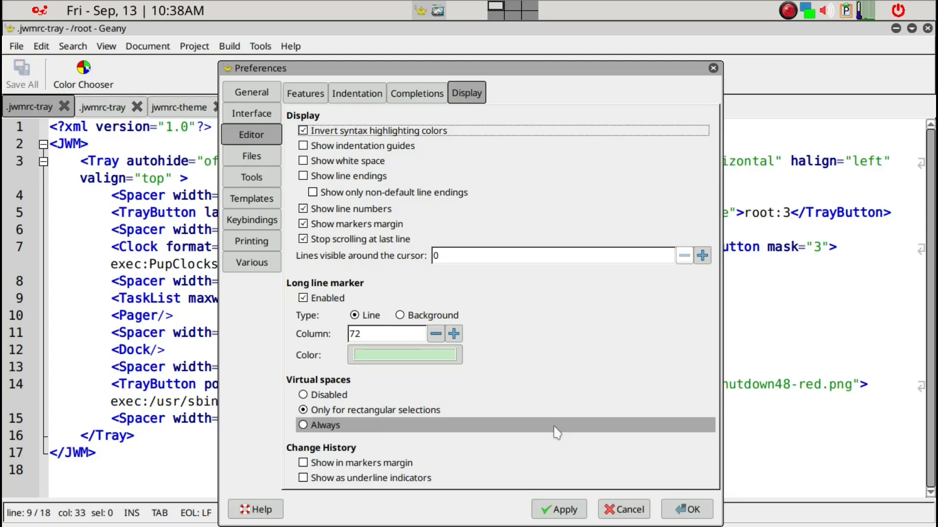
left_click(577, 515)
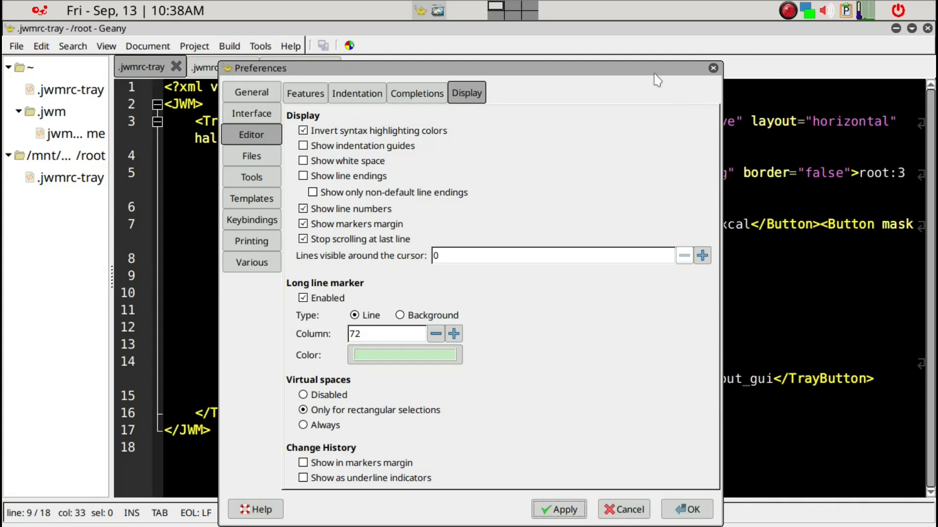
left_click_drag(655, 74, 776, 68)
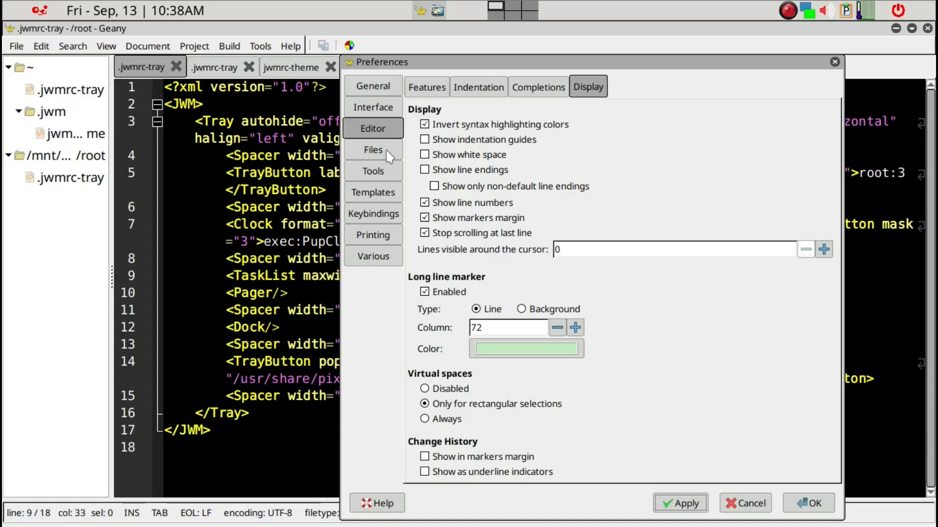
- Assign Ctrl+S to Save all in Keybindings, overriding the shortcut Save had
left_click(388, 154)
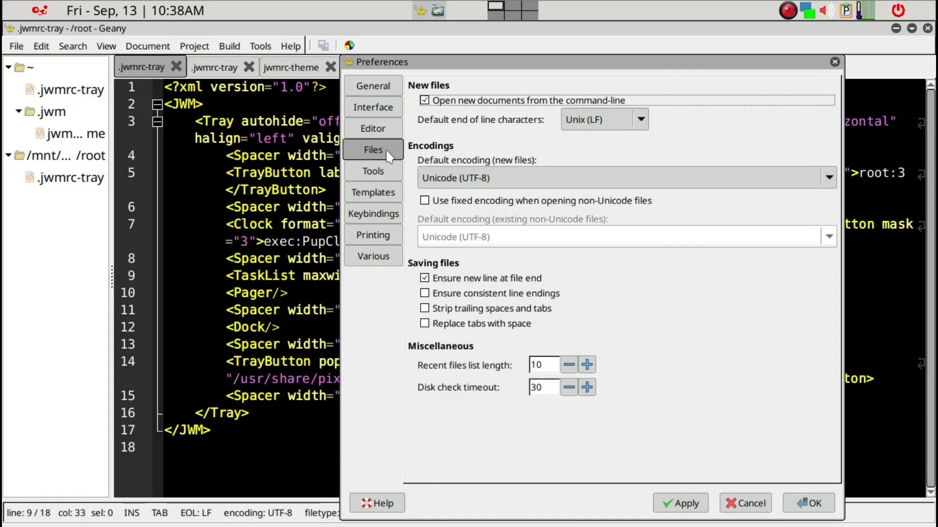
left_click(383, 175)
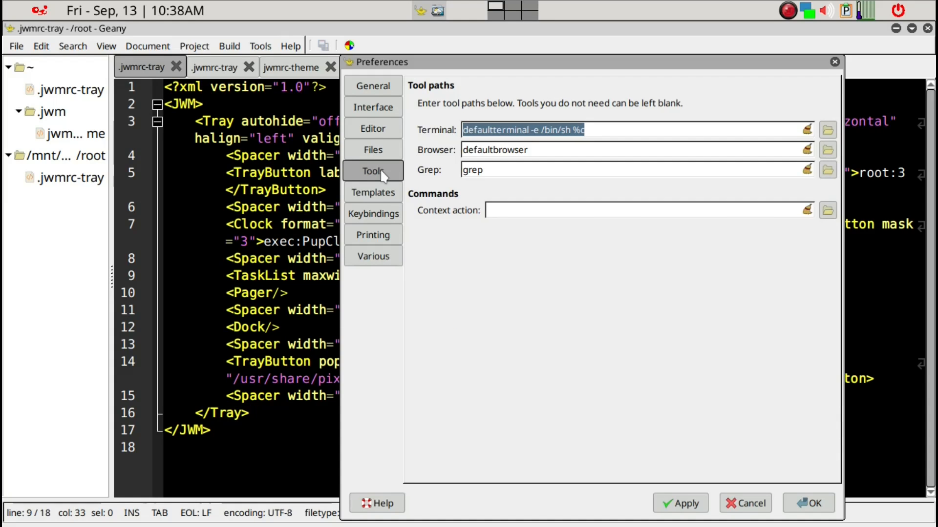
left_click(378, 195)
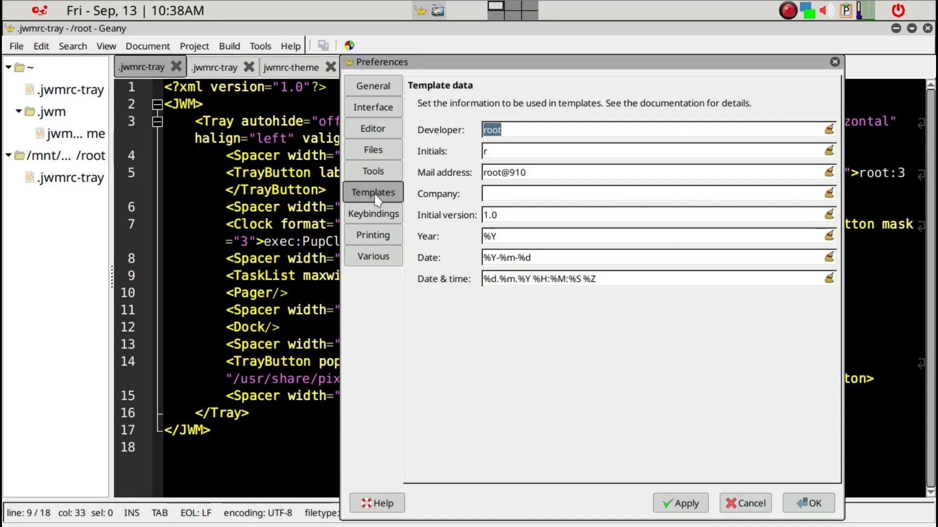
left_click(384, 215)
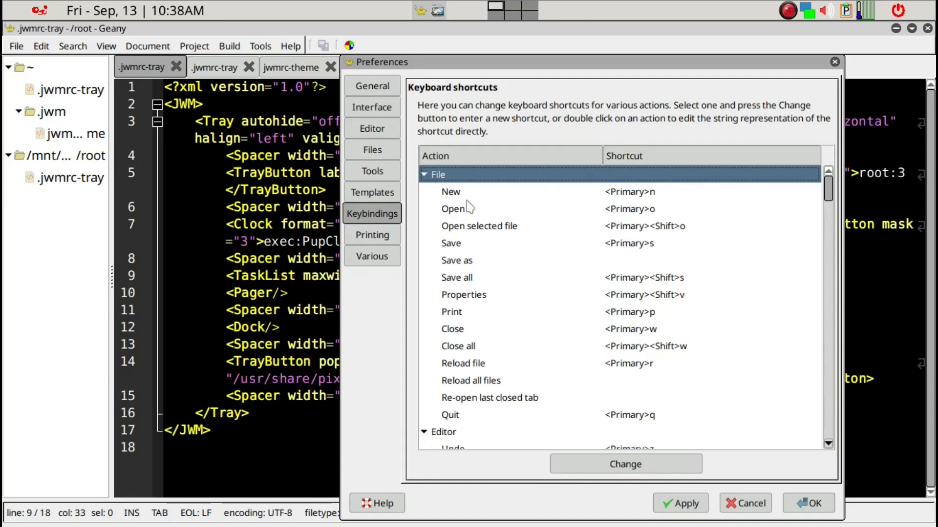
left_click(637, 284)
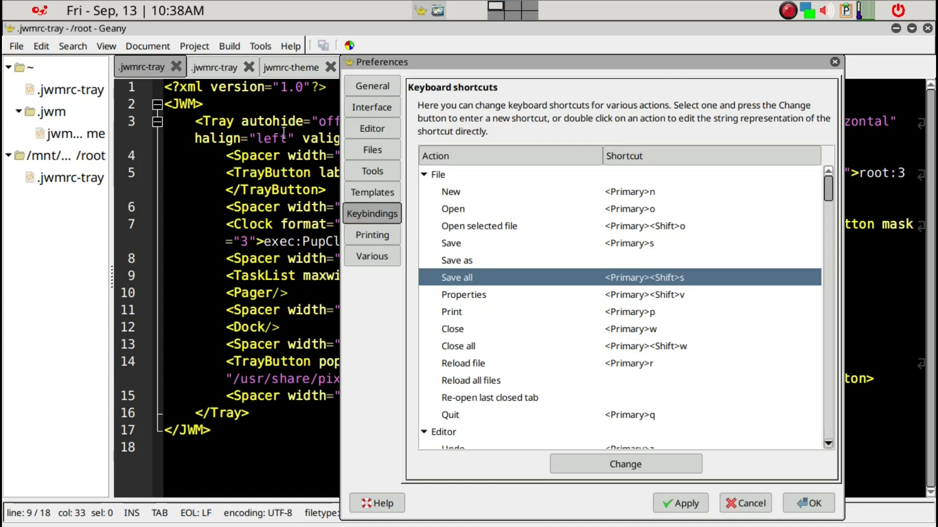
left_click(643, 470)
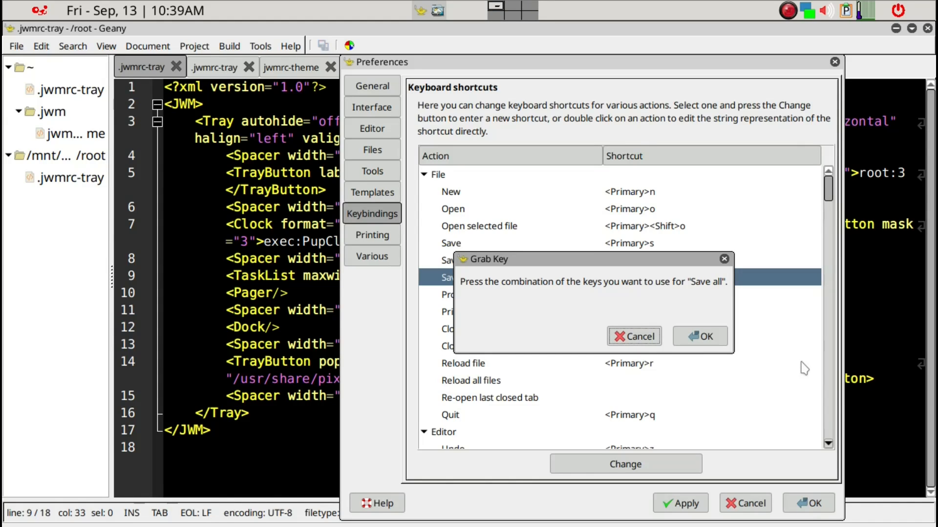
key("ctrl+s")
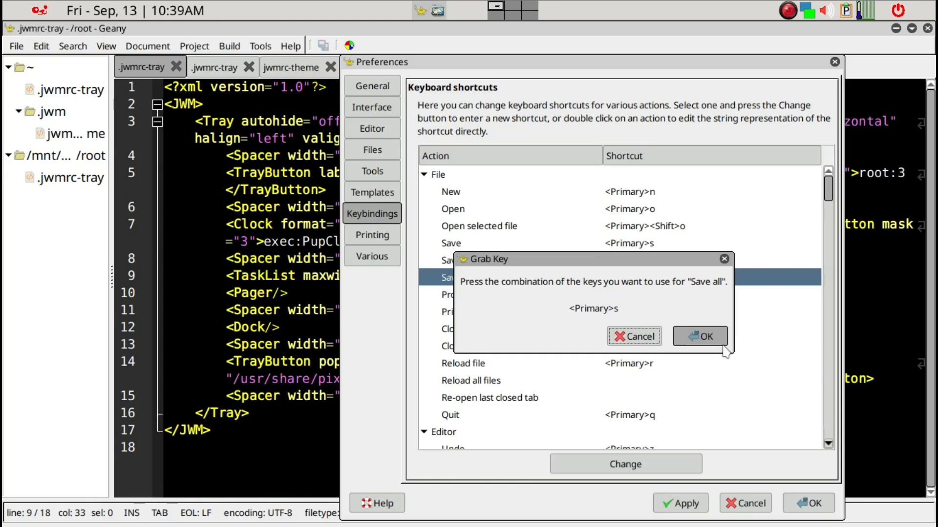
left_click(706, 337)
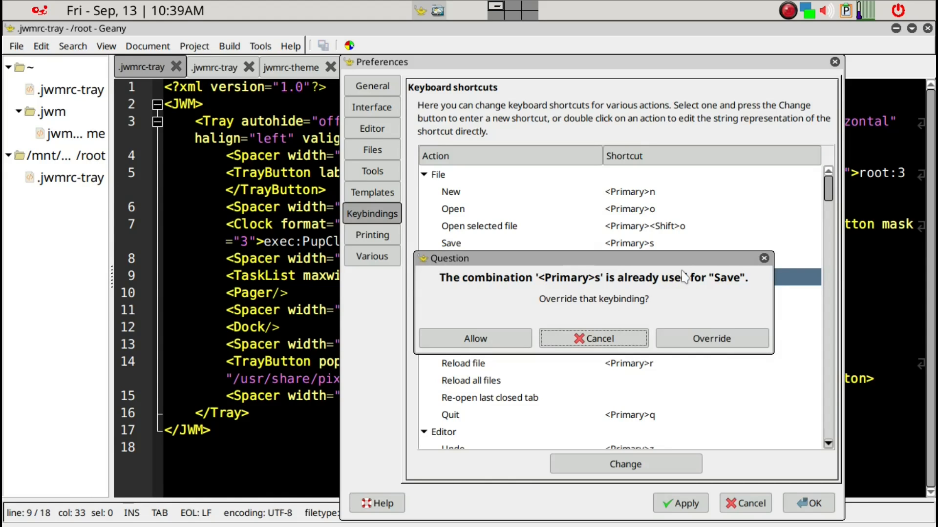
left_click(686, 339)
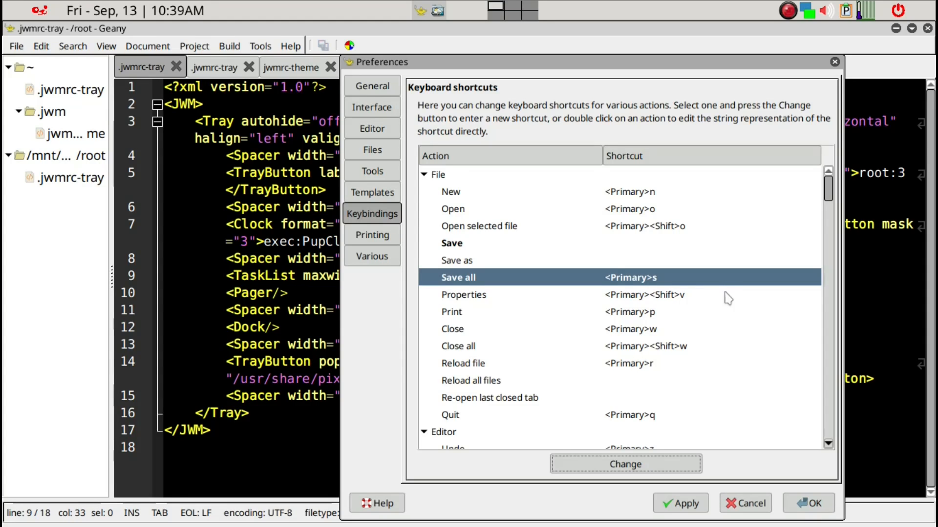
- Give Switch to Sidebar Document List the Ctrl+Shift+S shortcut and apply it
scroll(718, 328, "down", 3)
scroll(717, 329, "down", 15)
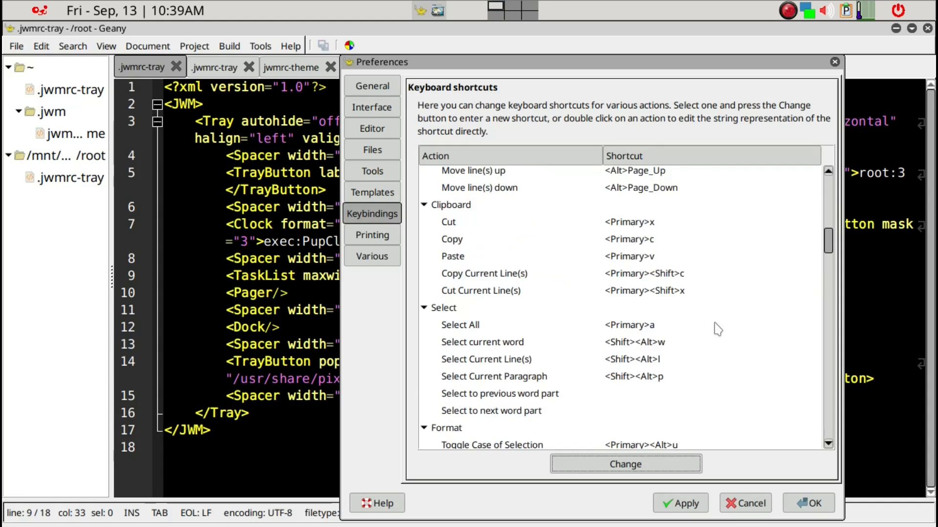
scroll(717, 329, "down", 6)
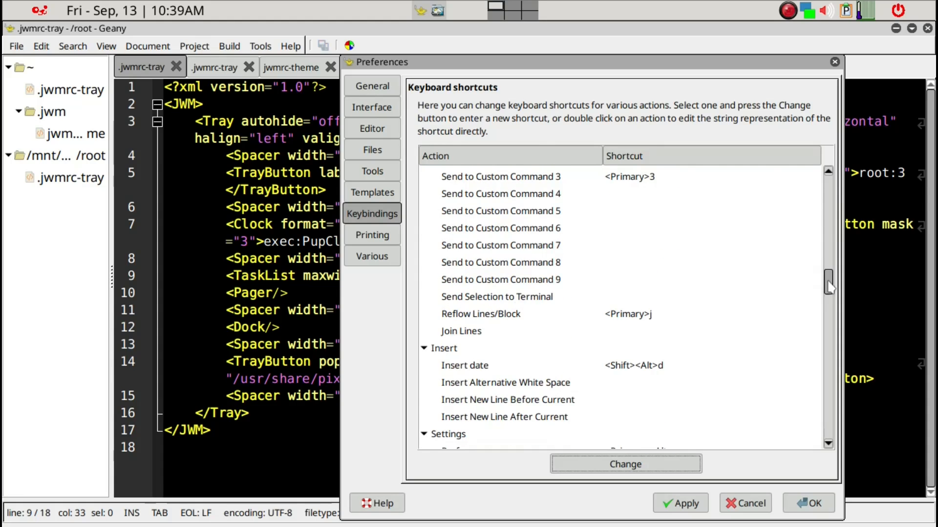
left_click_drag(833, 289, 845, 440)
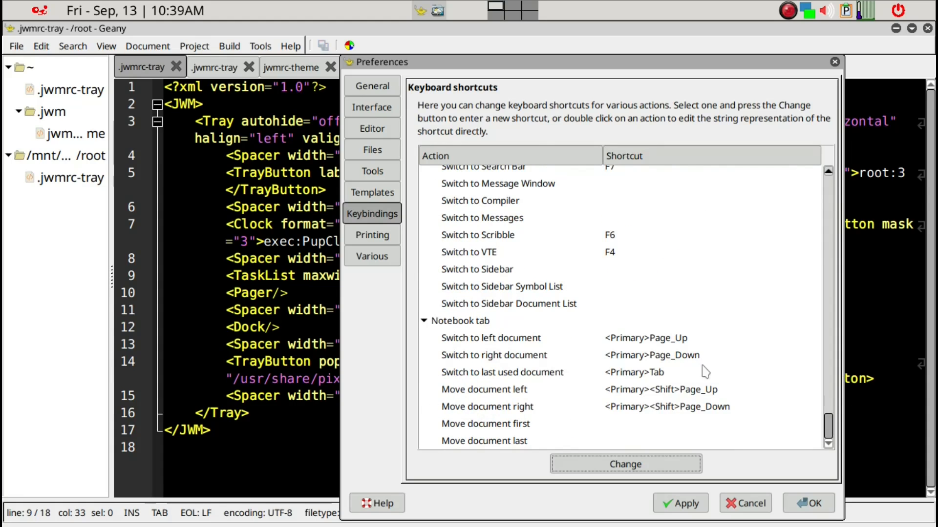
left_click(606, 308)
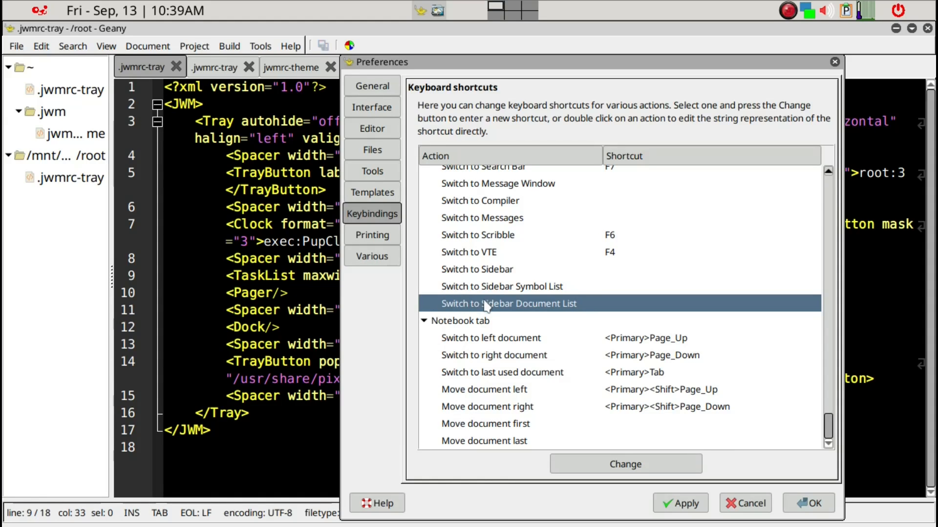
left_click(619, 469)
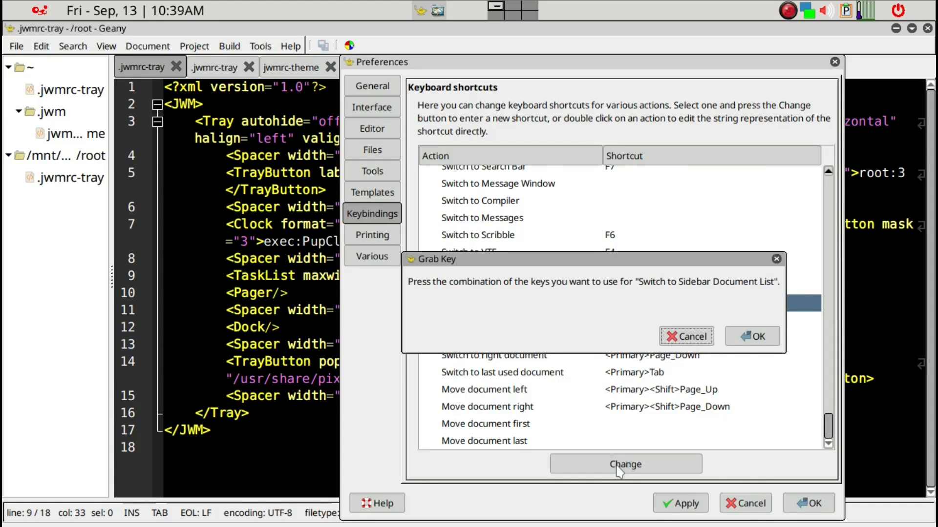
key("ctrl+shift+s")
left_click(755, 337)
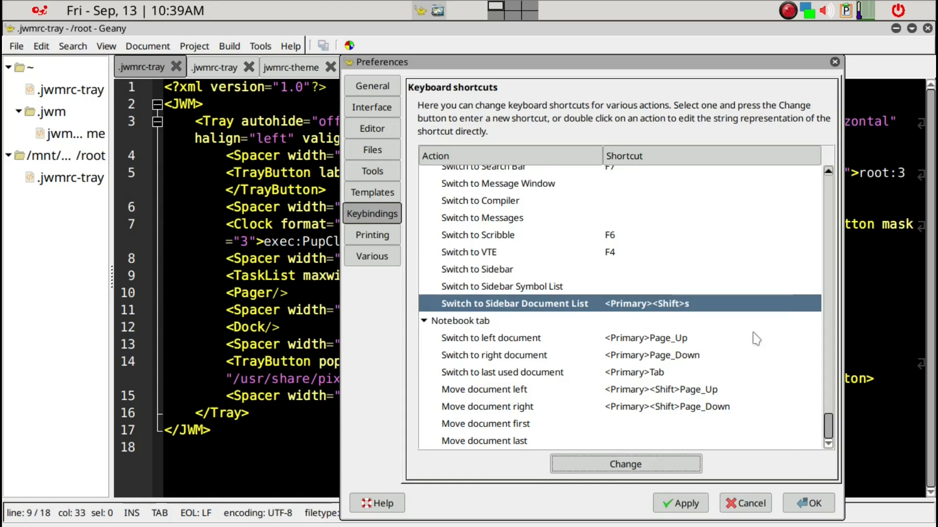
left_click(678, 510)
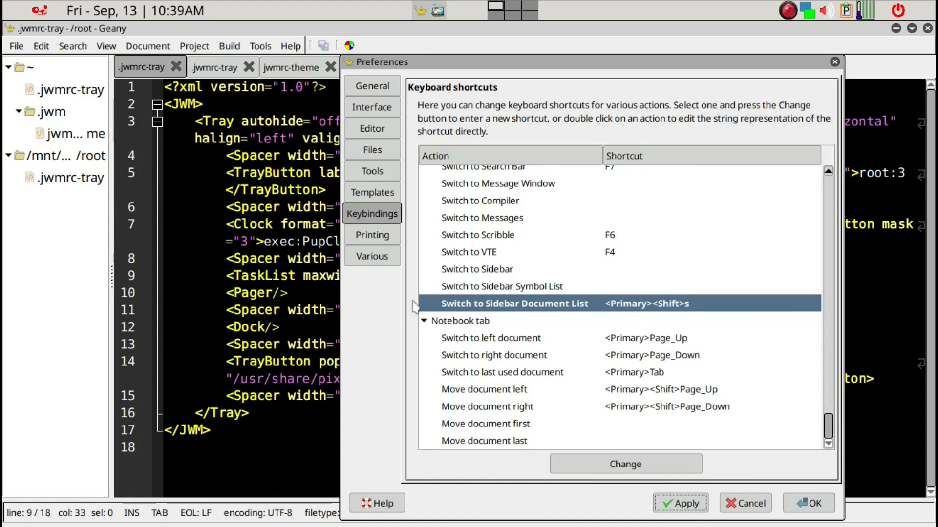
- Look over the Printing and Various pages, then close Preferences with OK
left_click(391, 239)
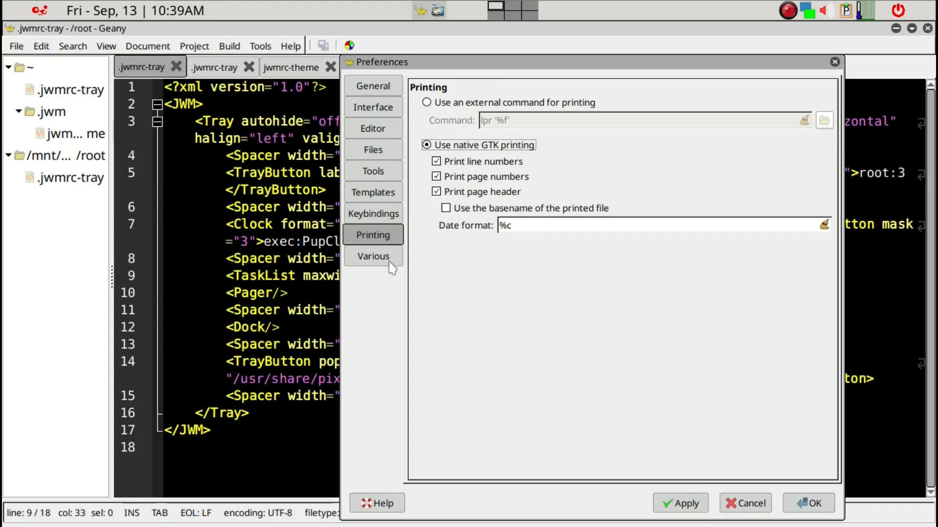
left_click(390, 263)
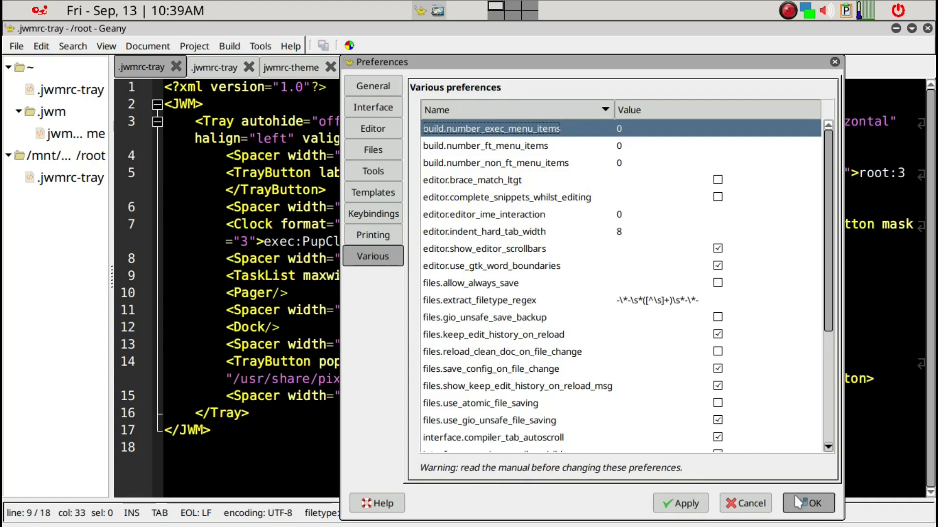
left_click(810, 508)
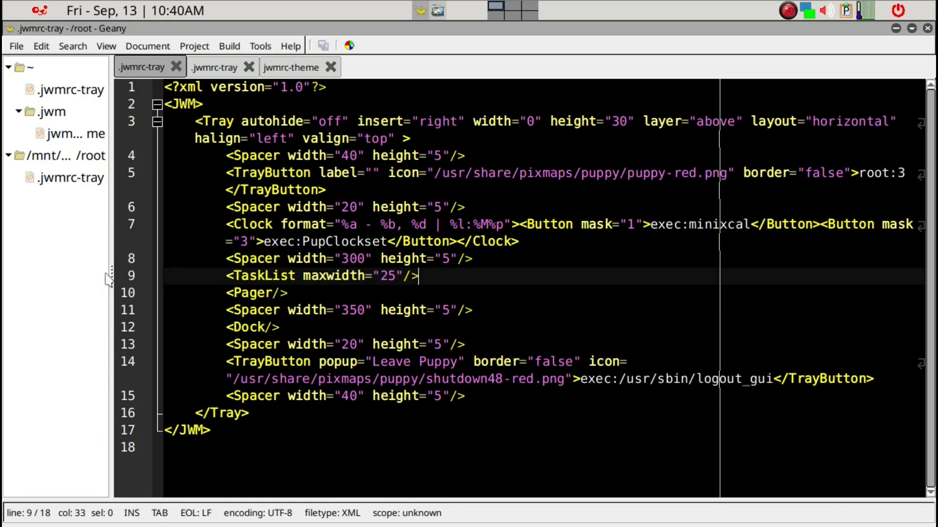
left_click_drag(110, 273, 157, 261)
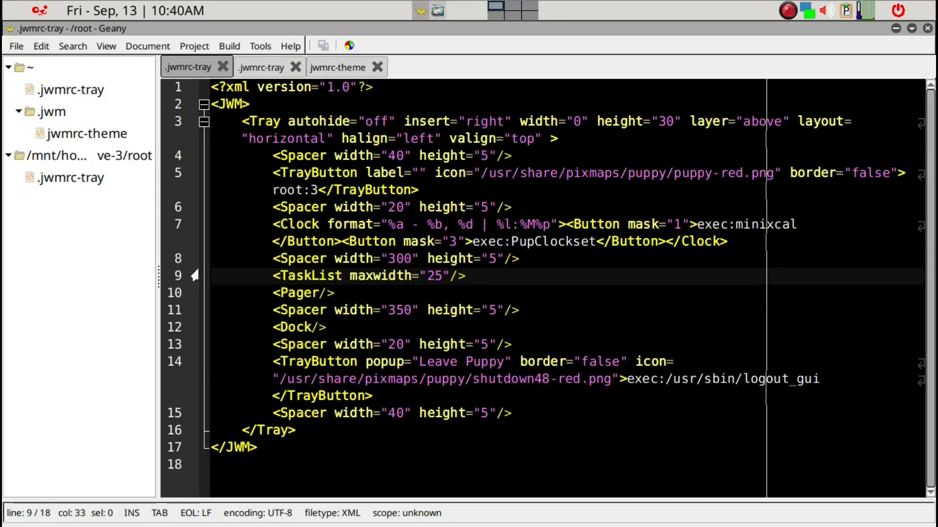
key("F6")
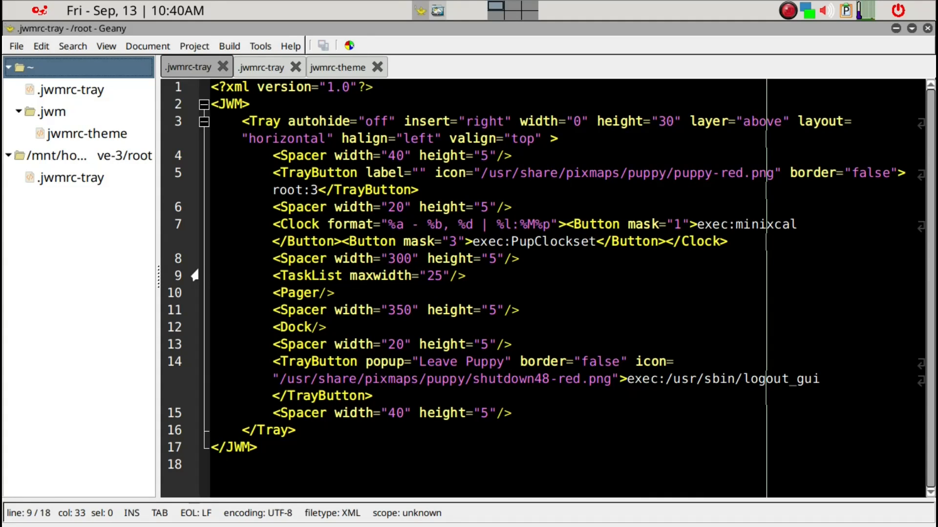
key("Down")
key("Down")
key("Down")
key("Down")
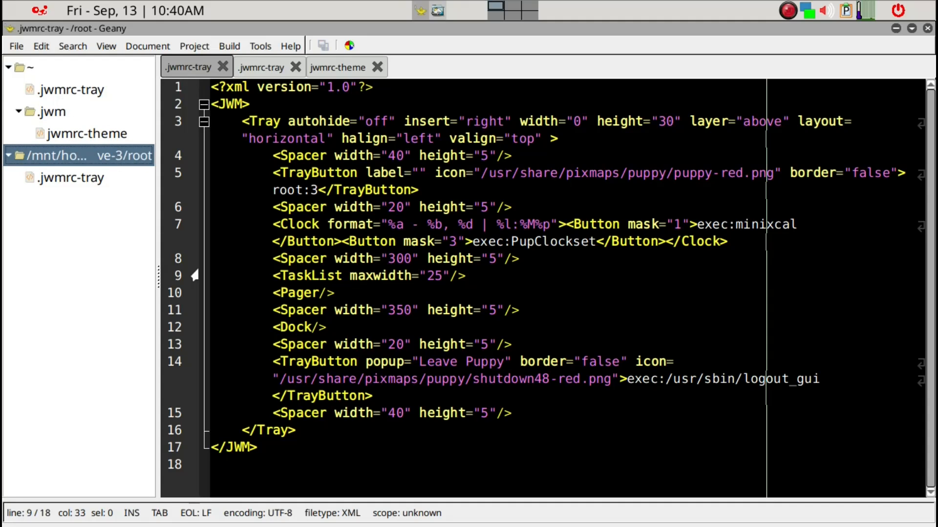
key("Down")
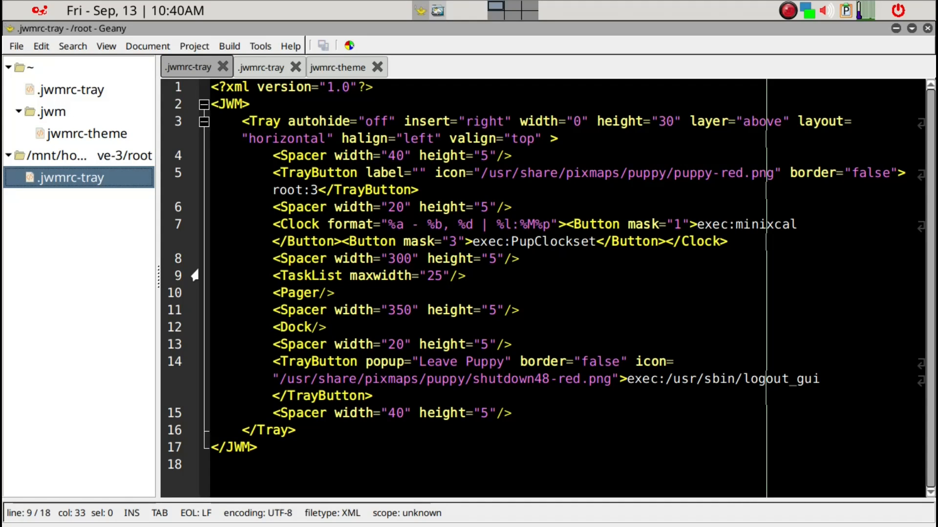
key("Up")
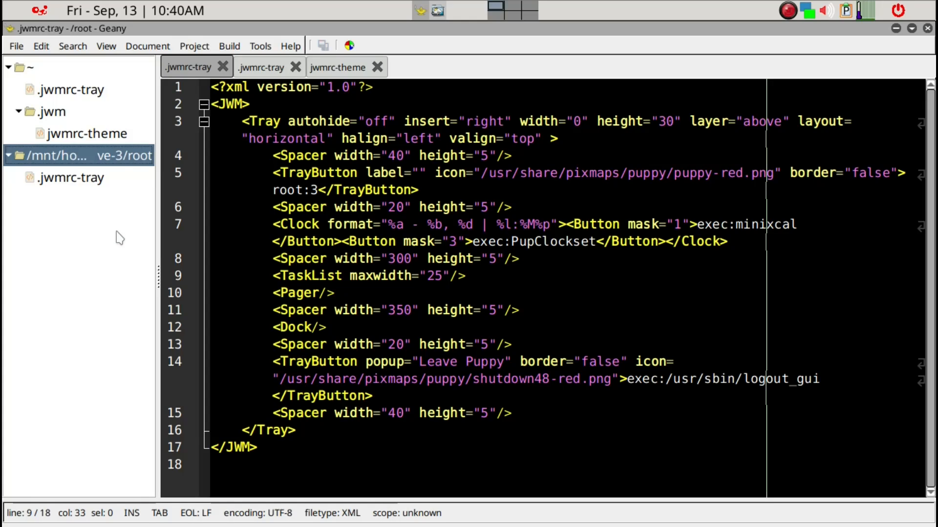
key("Up")
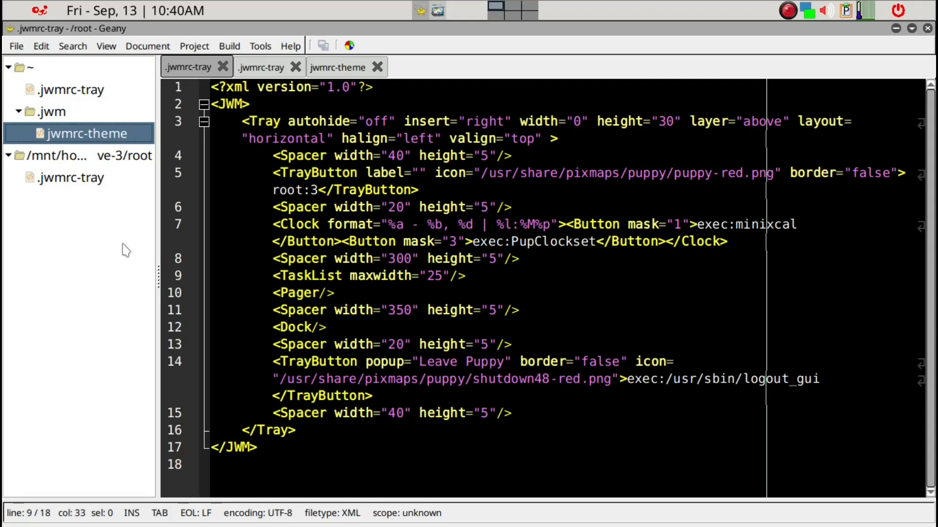
key("Up")
key("Up")
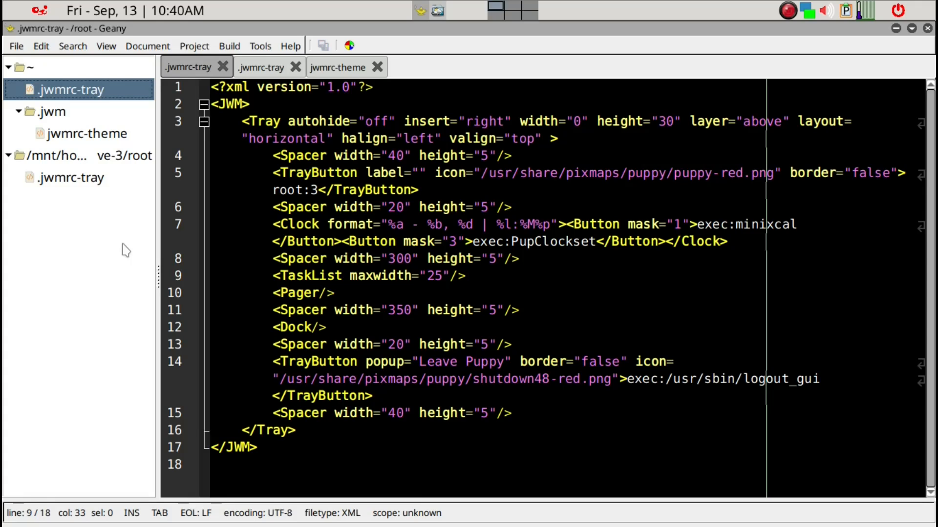
key("Return")
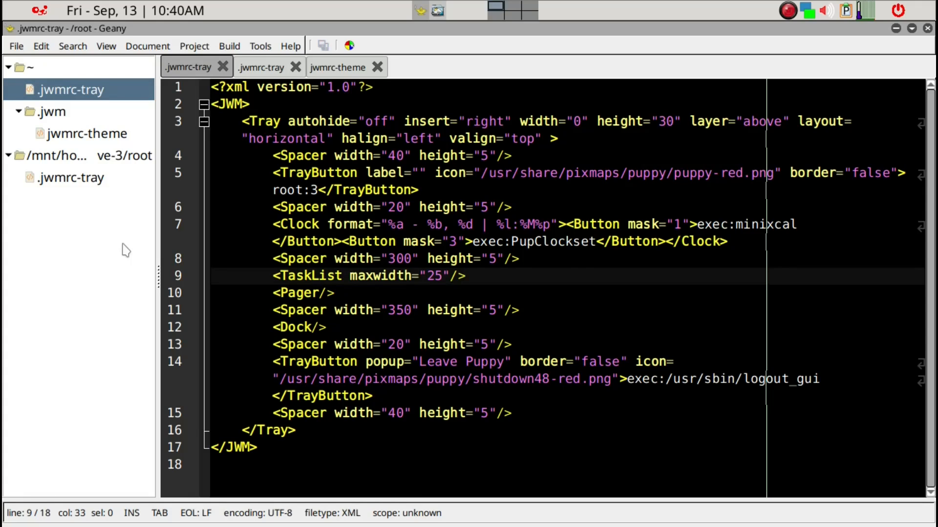
key("Up")
key("Up")
key("Up")
key("Down")
key("Down")
key("Down")
key("Down")
key("Down")
key("Down")
key("Down")
key("Down")
key("Down")
key("Down")
key("Down")
key("Down")
key("Down")
key("Down")
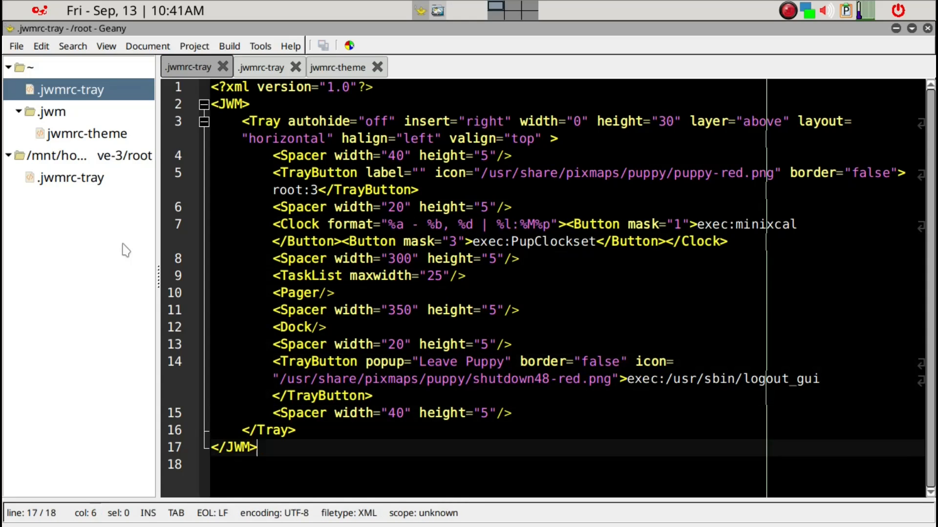
- Change line 11's Spacer width from 350 to 300, save jwmrc-tray, and bring up the launcher
key("Up")
key("Up")
key("Up")
key("Up")
key("Up")
key("Up")
key("Up")
key("Up")
key("Up")
key("Up")
key("Up")
key("Up")
key("Up")
key("Up")
key("Up")
key("Up")
key("Up")
key("Up")
key("Up")
key("Up")
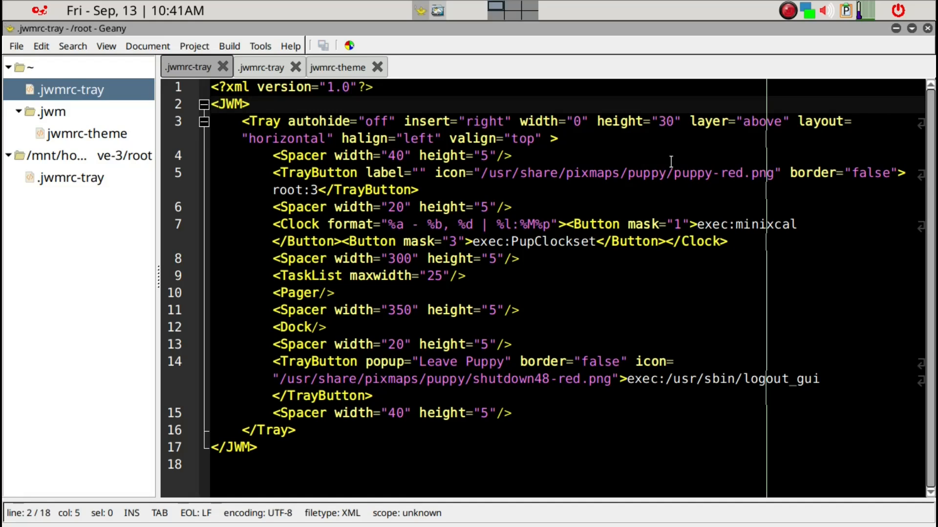
key("Down")
key("Down")
key("Down")
key("Down")
key("Down")
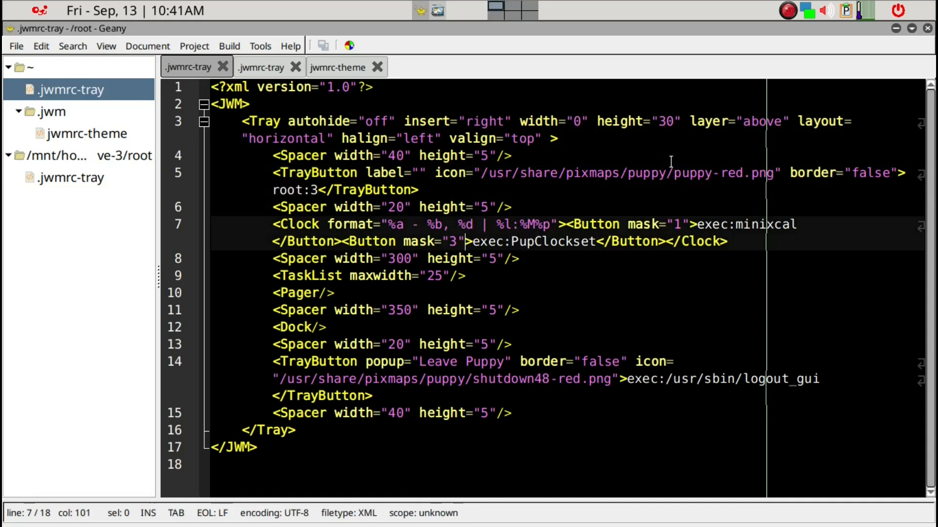
key("Down")
key("Down")
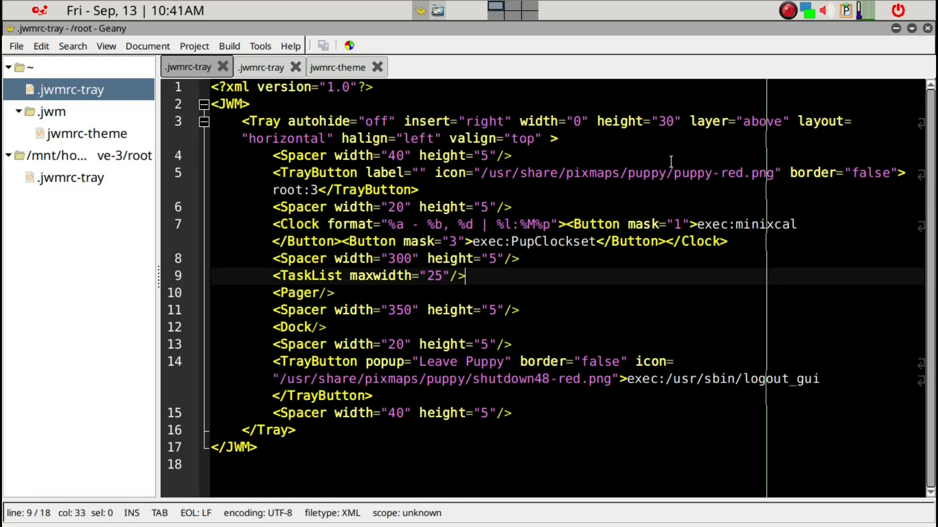
left_click(399, 308)
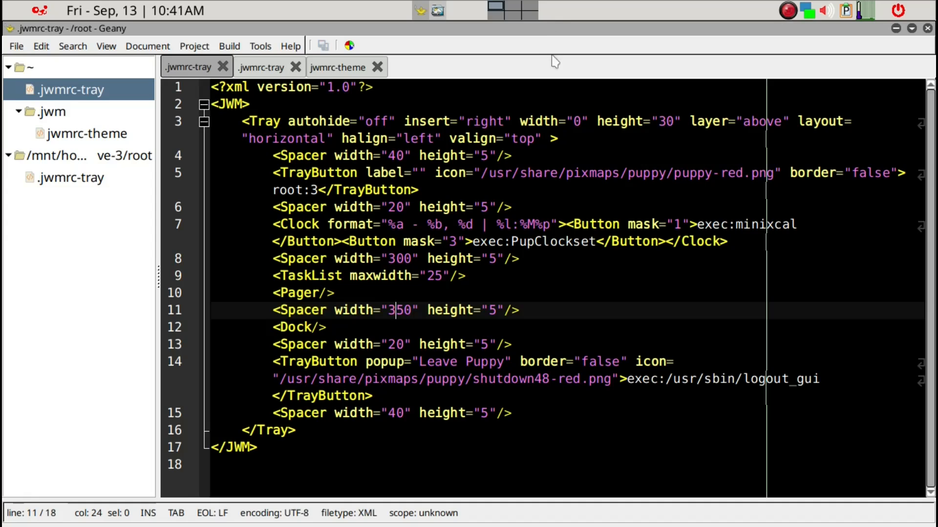
key("Delete")
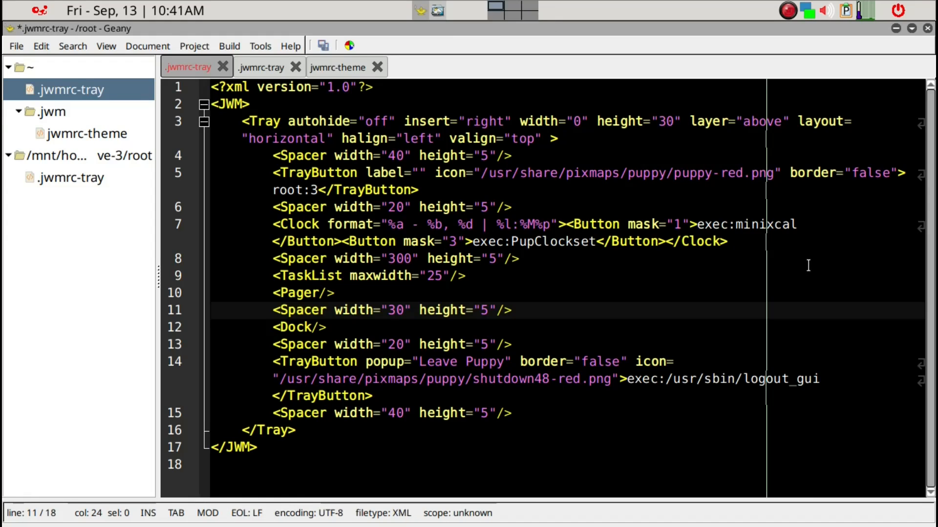
type("0")
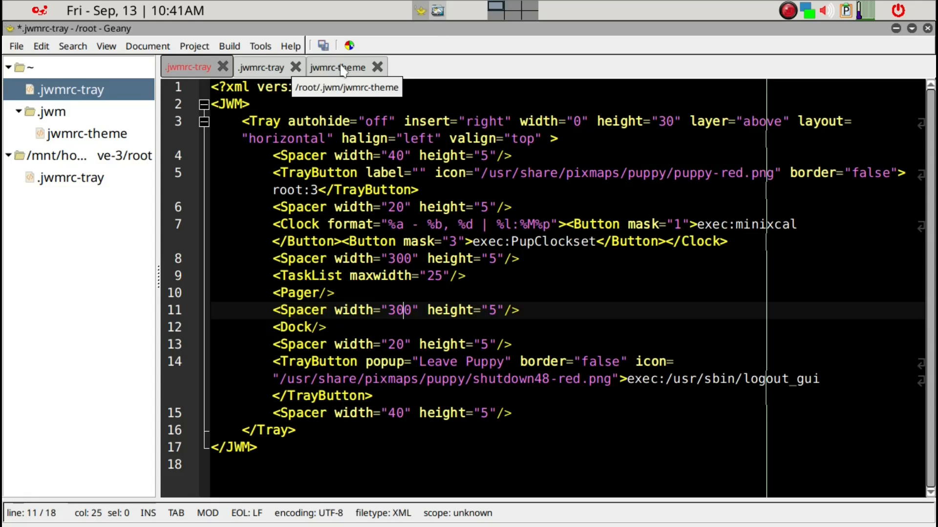
key("ctrl+s")
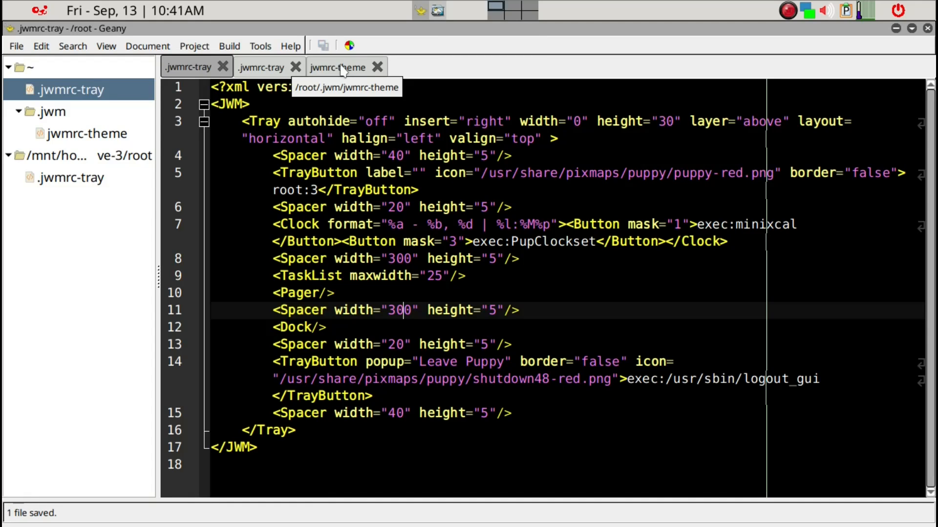
key("ctrl+space")
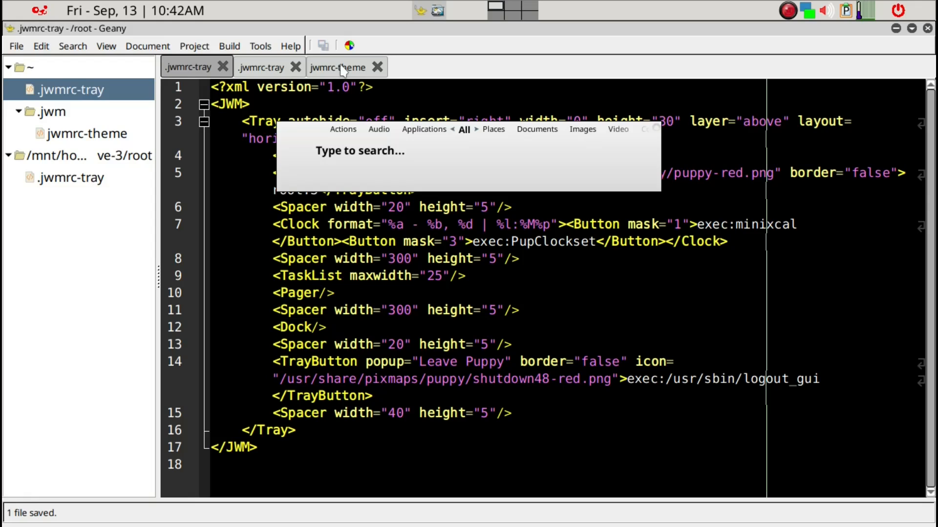
- Launch LXTerminal by searching 'lxte' in the application launcher
type("lxte")
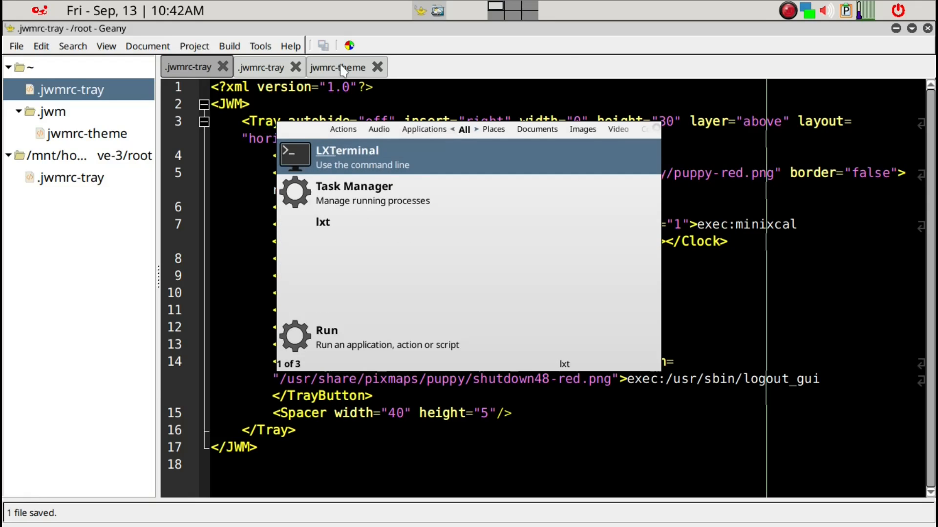
key("Return")
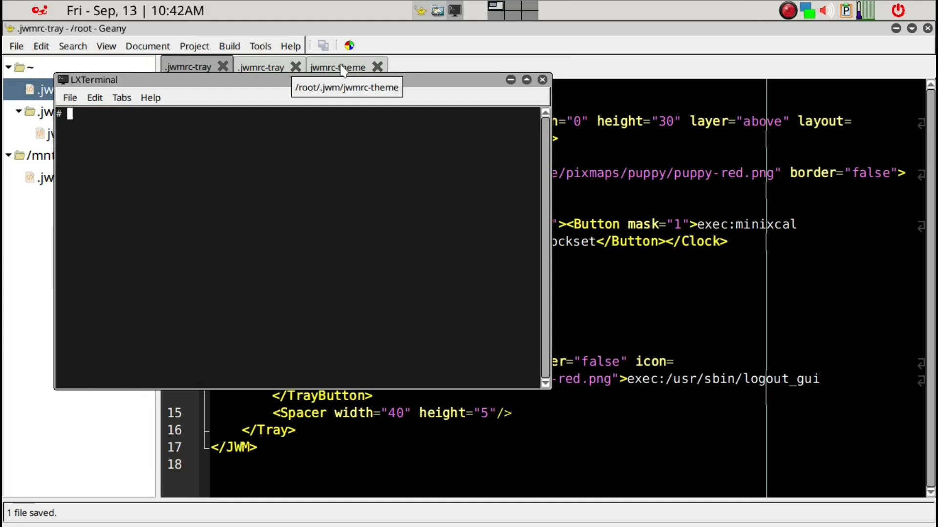
type("exit")
key("BackSpace")
key("BackSpace")
key("BackSpace")
key("BackSpace")
type("x")
- Rerun jwm -restart from the command history, then exit the terminal
key("Up")
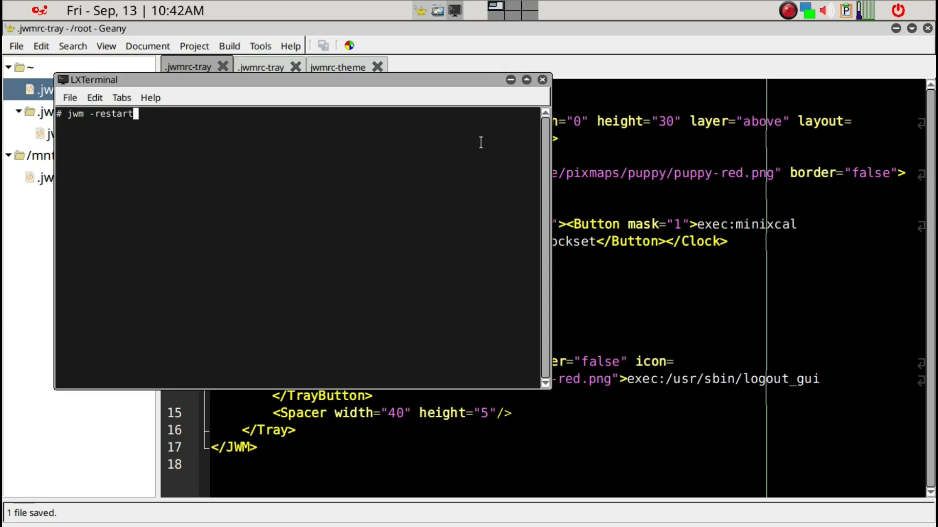
key("Return")
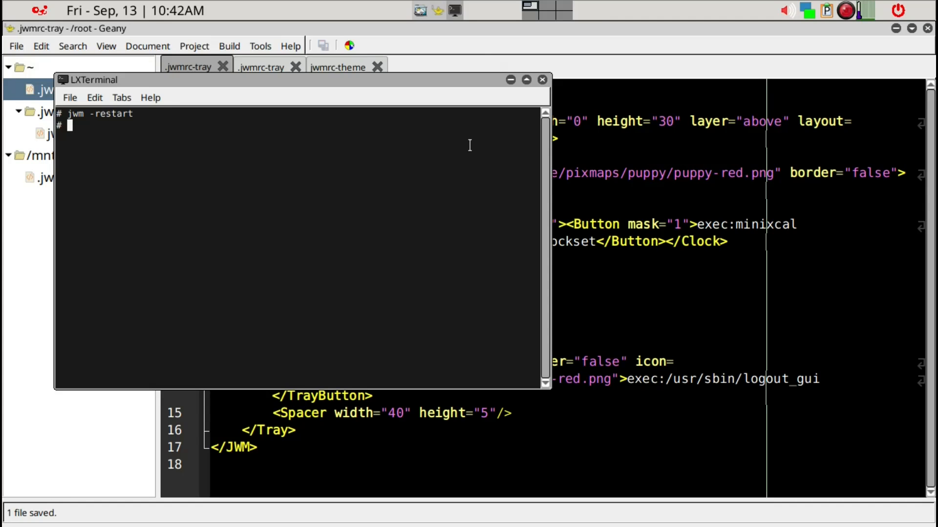
type("exit")
key("Return")
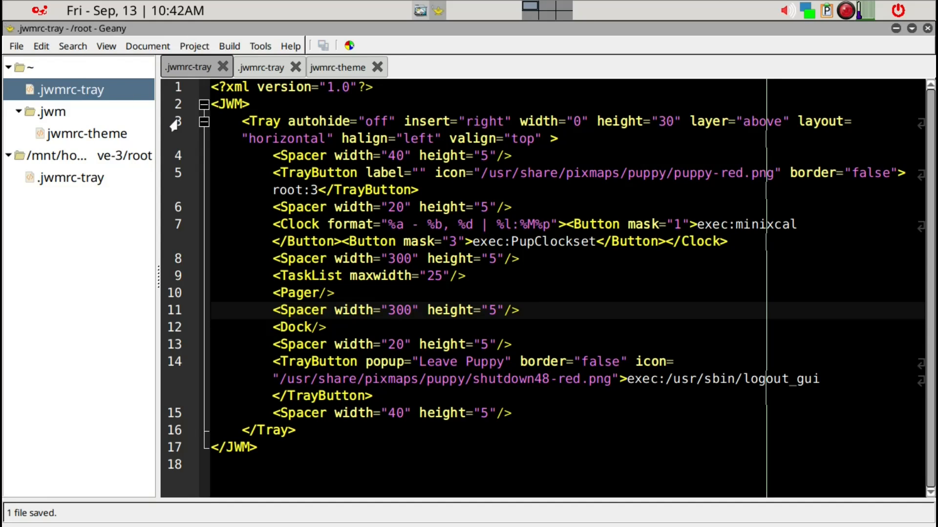
- Uncheck Show Line Numbers in the View menu and quit Geany with Ctrl+Q
left_click(152, 50)
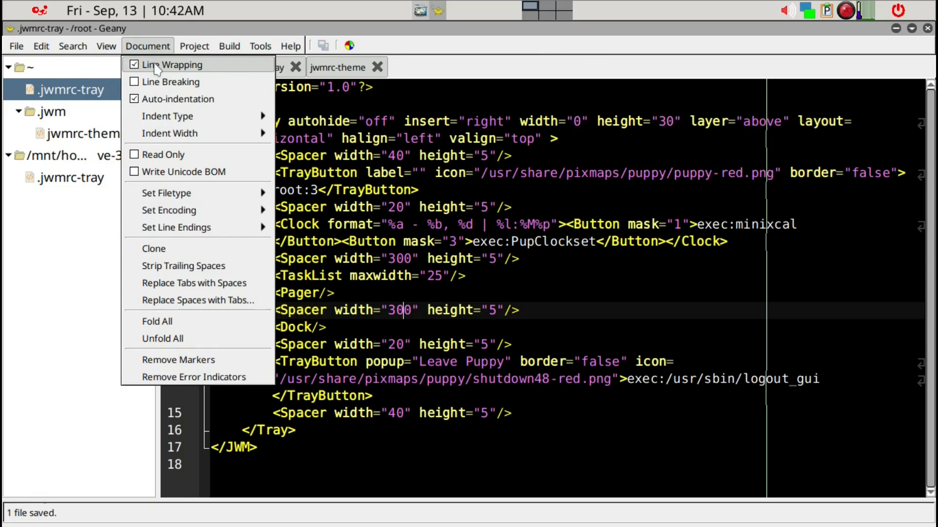
left_click(732, 101)
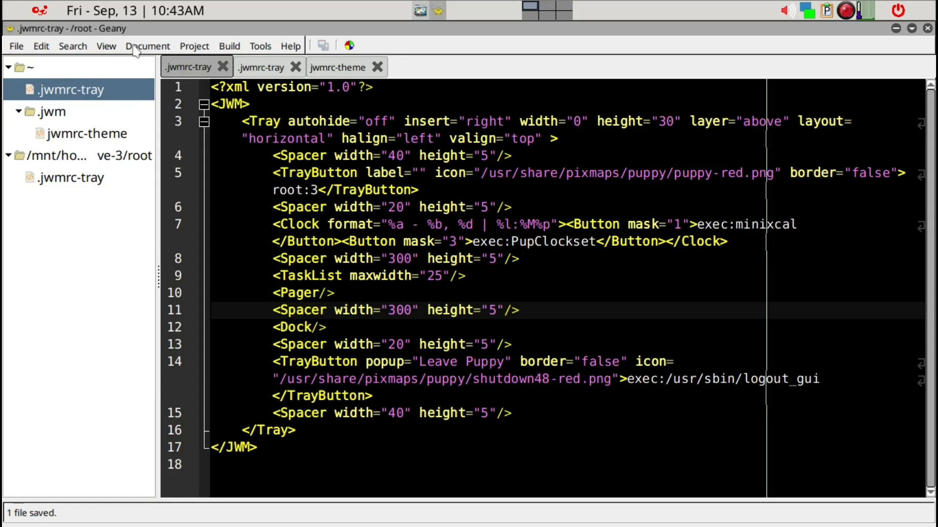
left_click(117, 49)
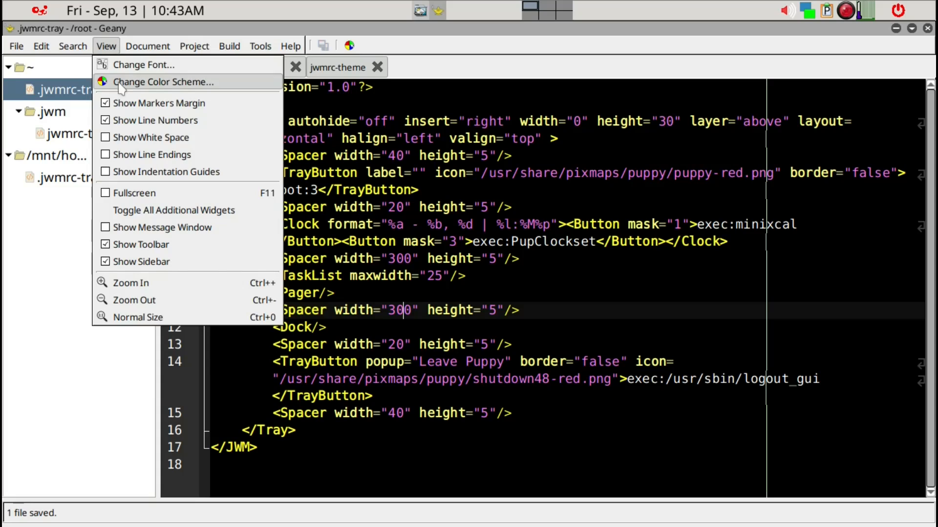
left_click(130, 121)
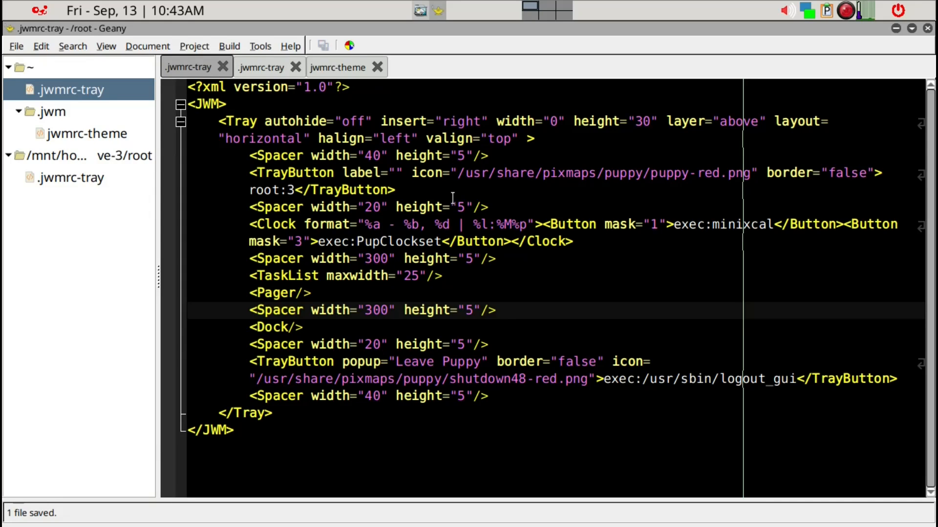
key("ctrl+q")
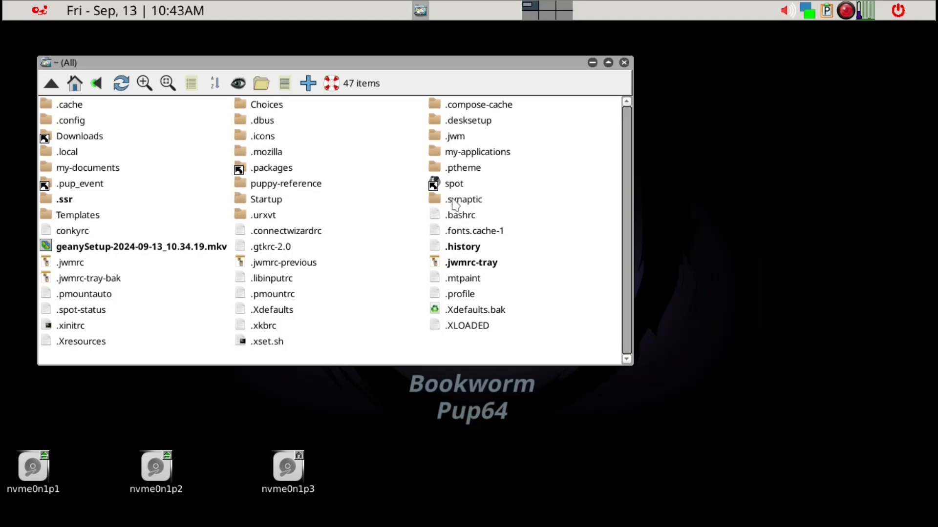
- Close the ROX-Filer window and start Geany again by searching 'gea' in the launcher
key("ctrl+q")
key("ctrl+space")
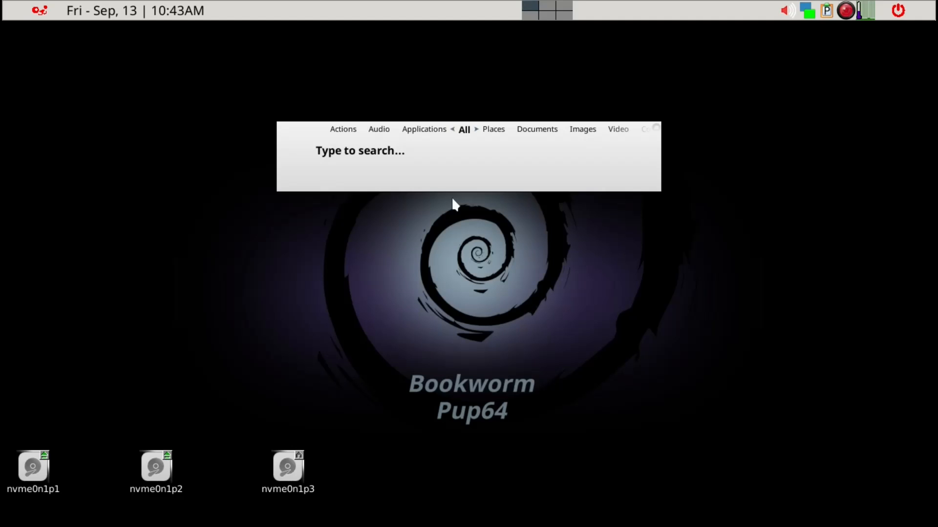
type("gea")
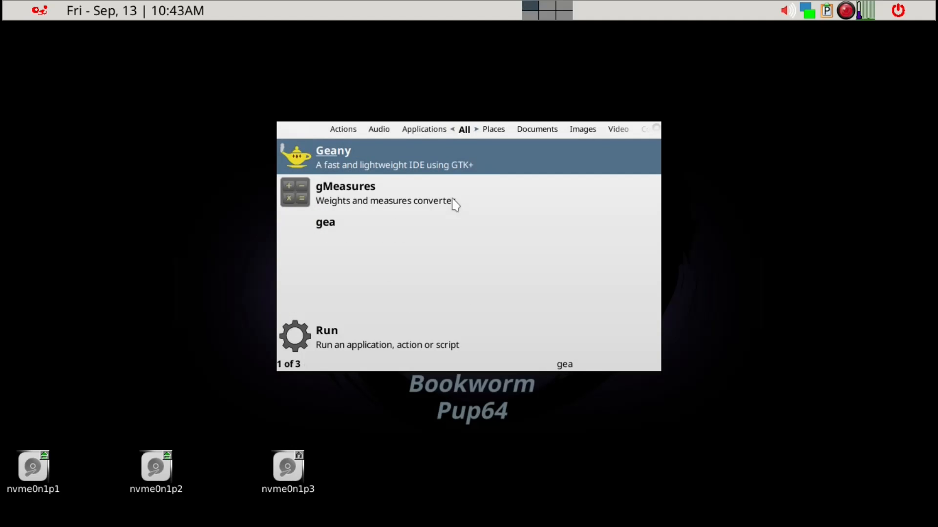
key("Return")
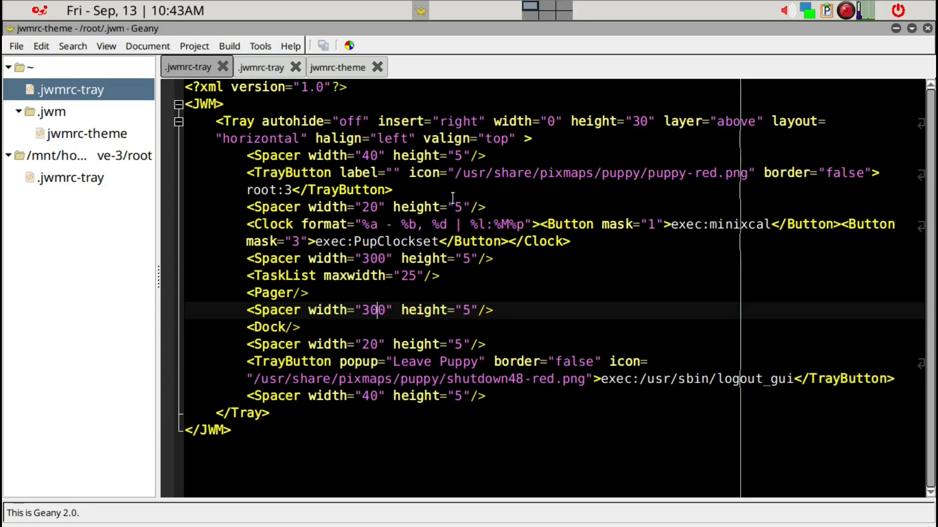